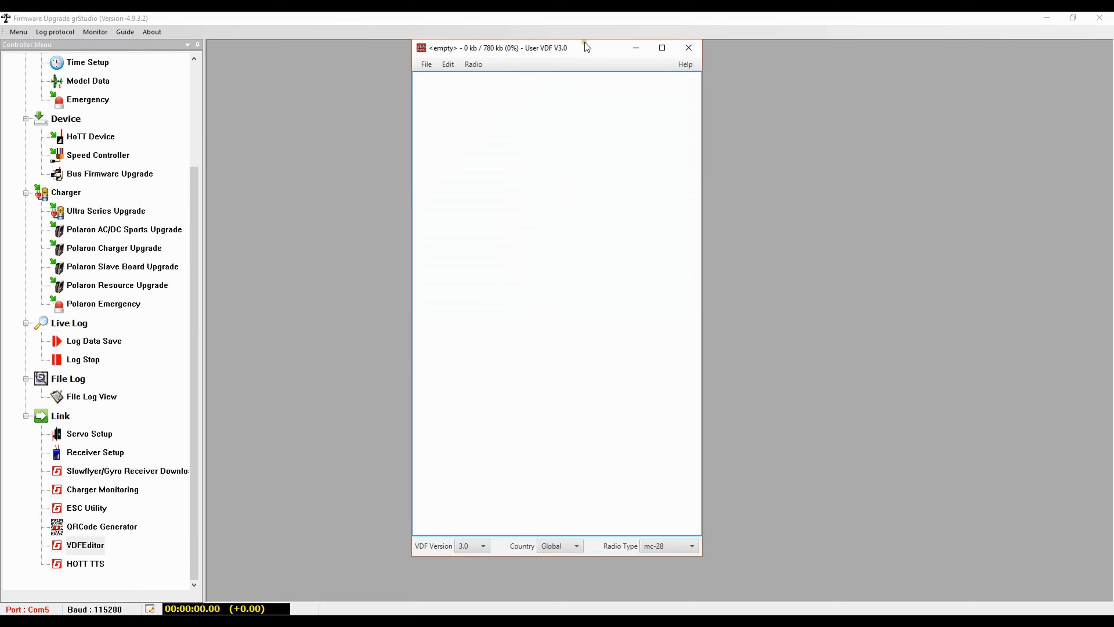
Open a second VDFEditor window and arrange the two empty editor windows side by side
{"action": "left_click_drag", "start_coordinate": [575, 49], "coordinate": [427, 56]}
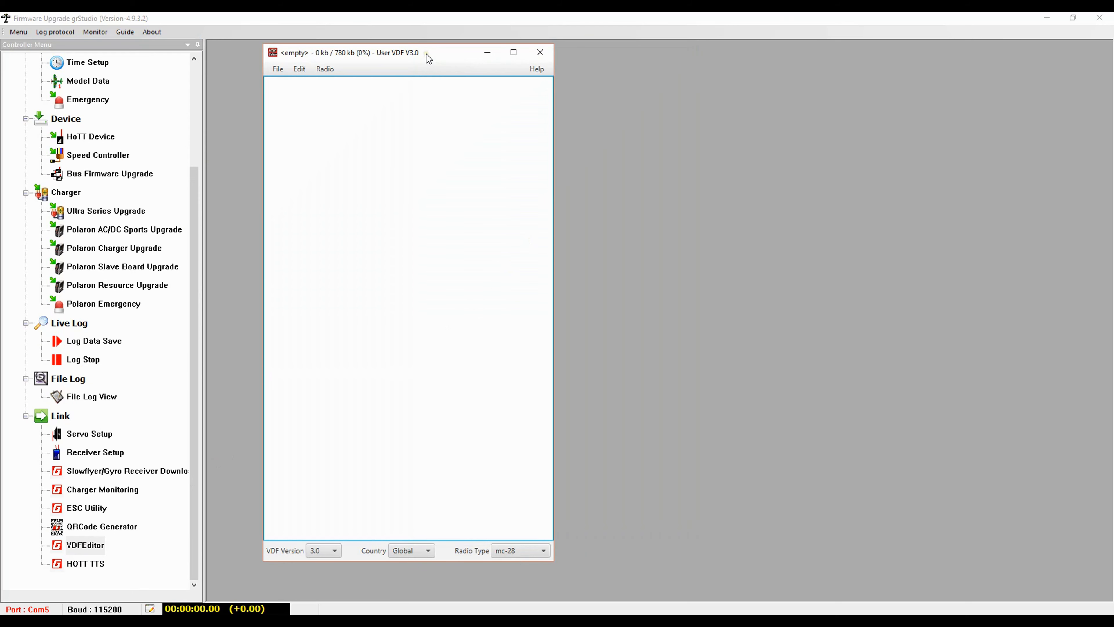
{"action": "left_click", "coordinate": [85, 545]}
{"action": "double_click", "coordinate": [97, 546]}
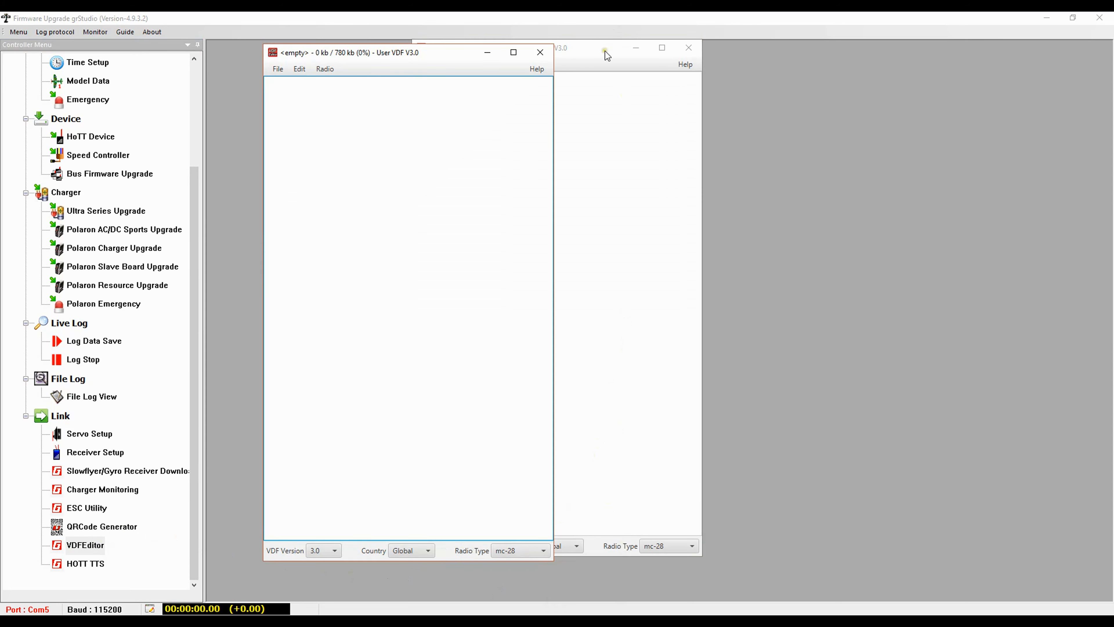
{"action": "left_click_drag", "start_coordinate": [602, 47], "coordinate": [790, 56]}
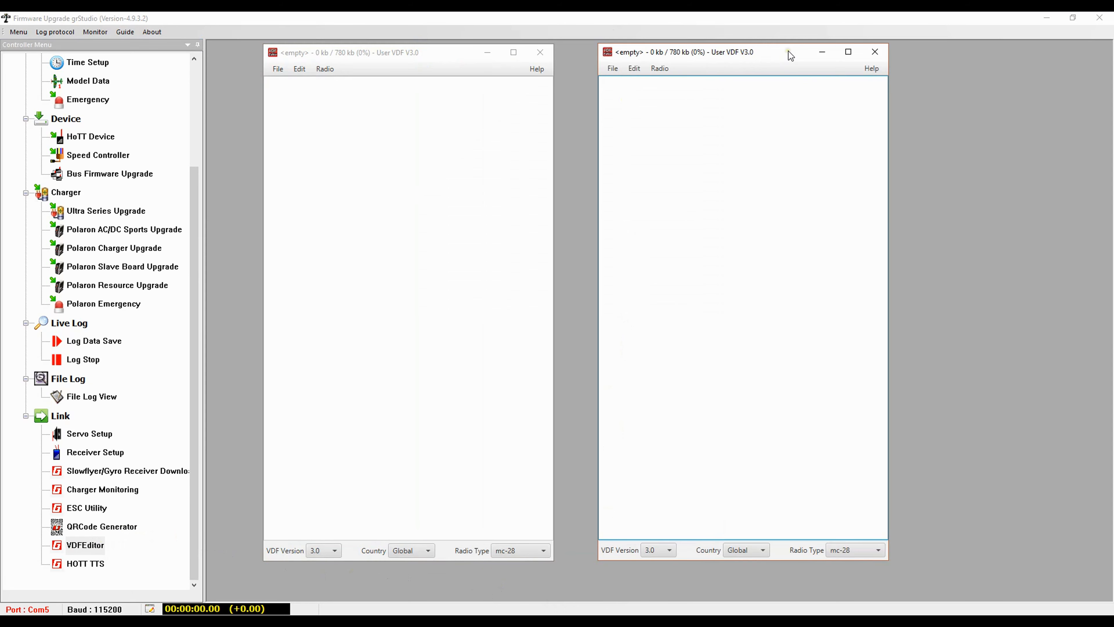
{"action": "left_click_drag", "start_coordinate": [408, 53], "coordinate": [403, 50]}
{"action": "left_click_drag", "start_coordinate": [646, 54], "coordinate": [621, 54]}
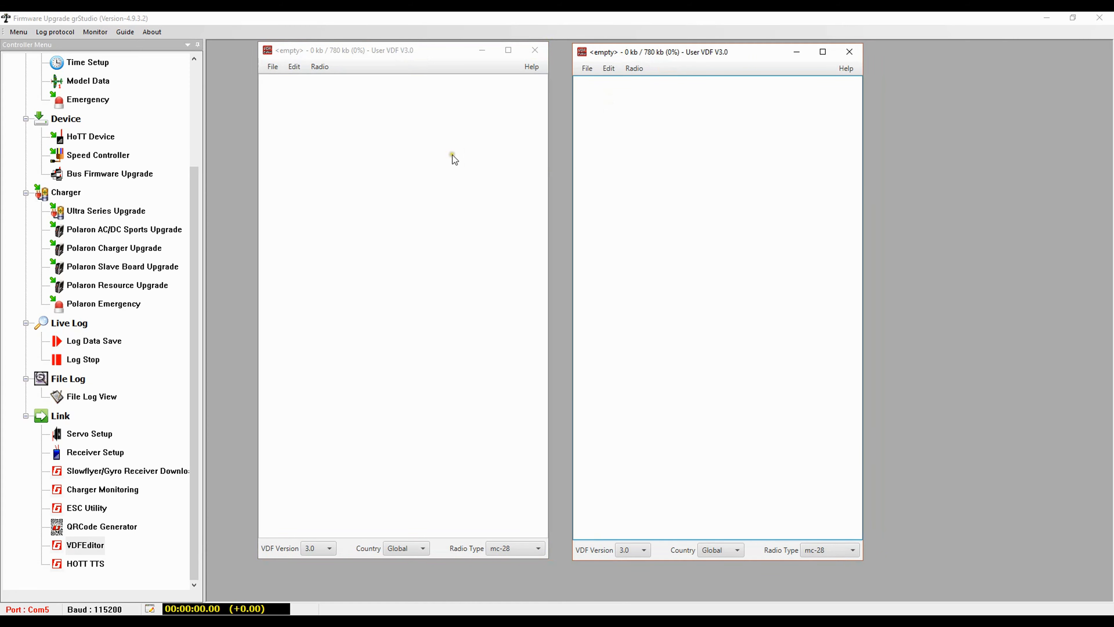
Open the voice file Voice3_EN_Imperial_1101.vdf from Downloads in the first editor window
{"action": "left_click", "coordinate": [270, 70]}
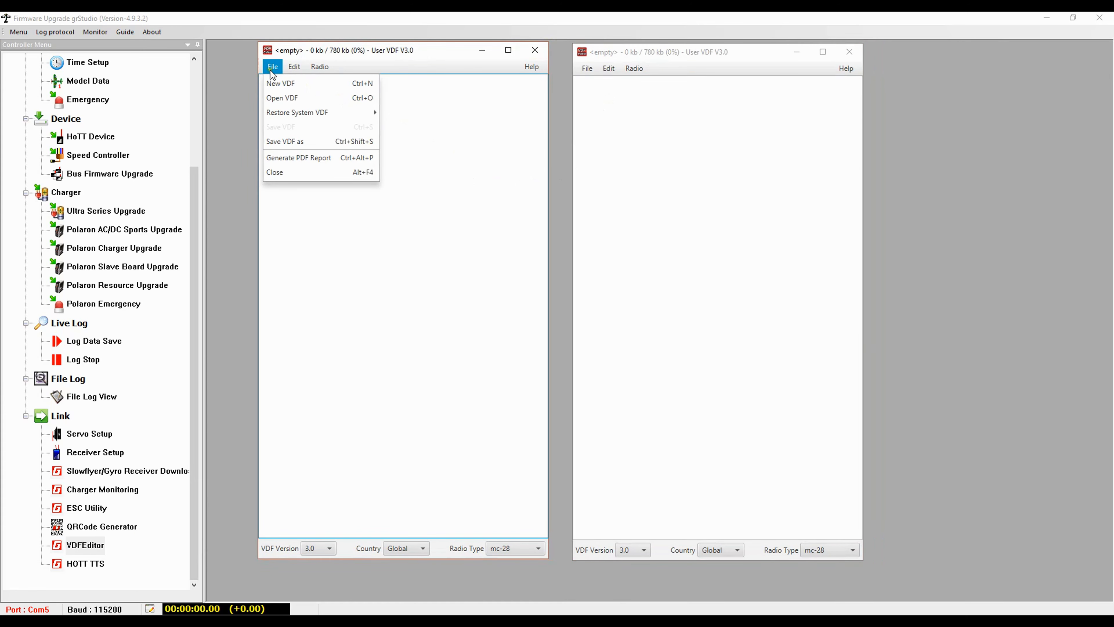
{"action": "left_click", "coordinate": [274, 99]}
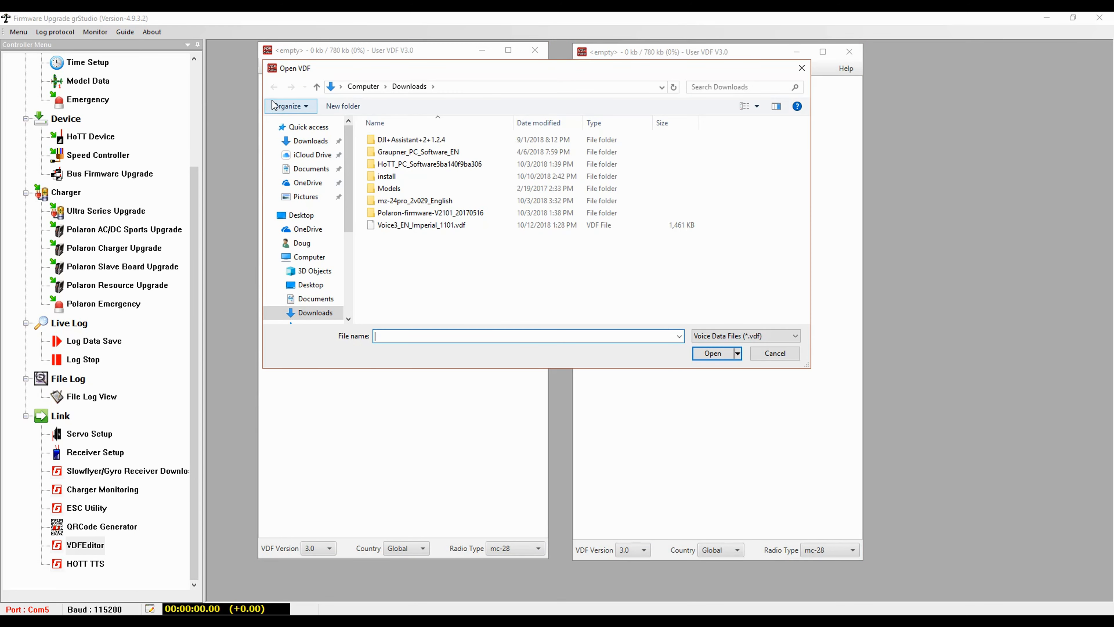
{"action": "left_click", "coordinate": [392, 226]}
{"action": "left_click", "coordinate": [712, 353]}
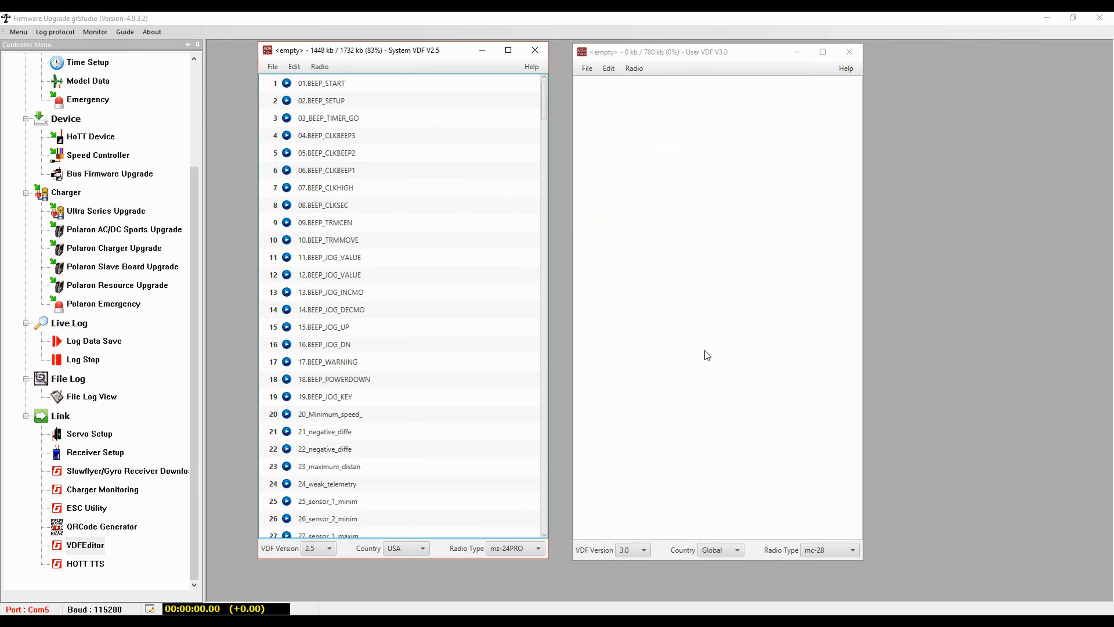
Look through the system voice file's announcement list, especially the flight-phase entries from 254.NORMAL onward
{"action": "scroll", "coordinate": [408, 237], "scroll_direction": "down", "scroll_amount": 12}
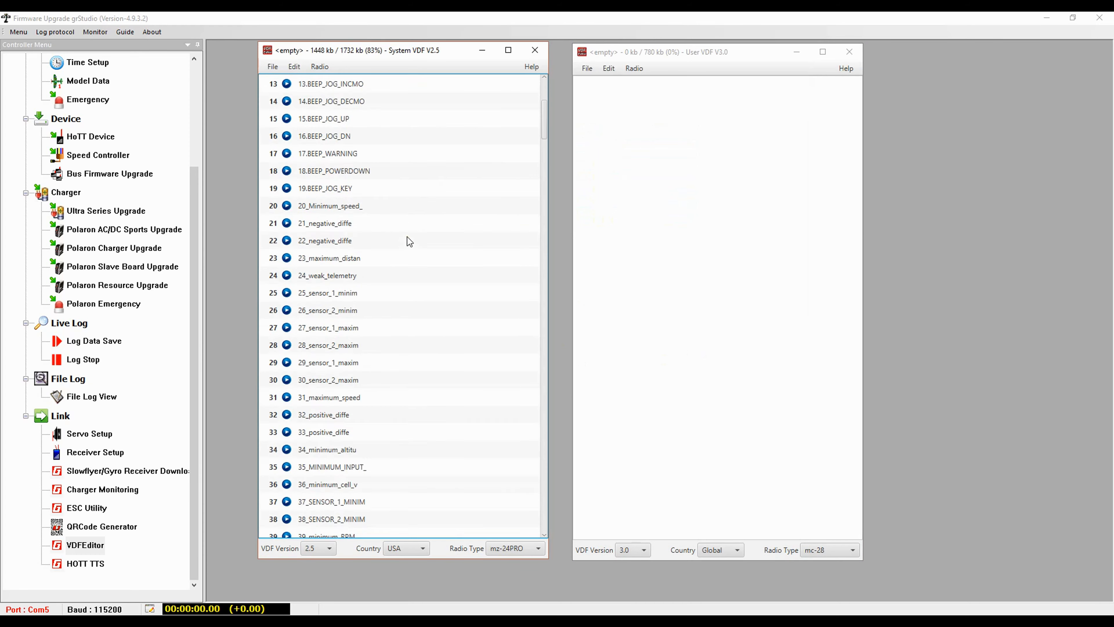
{"action": "scroll", "coordinate": [408, 240], "scroll_direction": "down", "scroll_amount": 14}
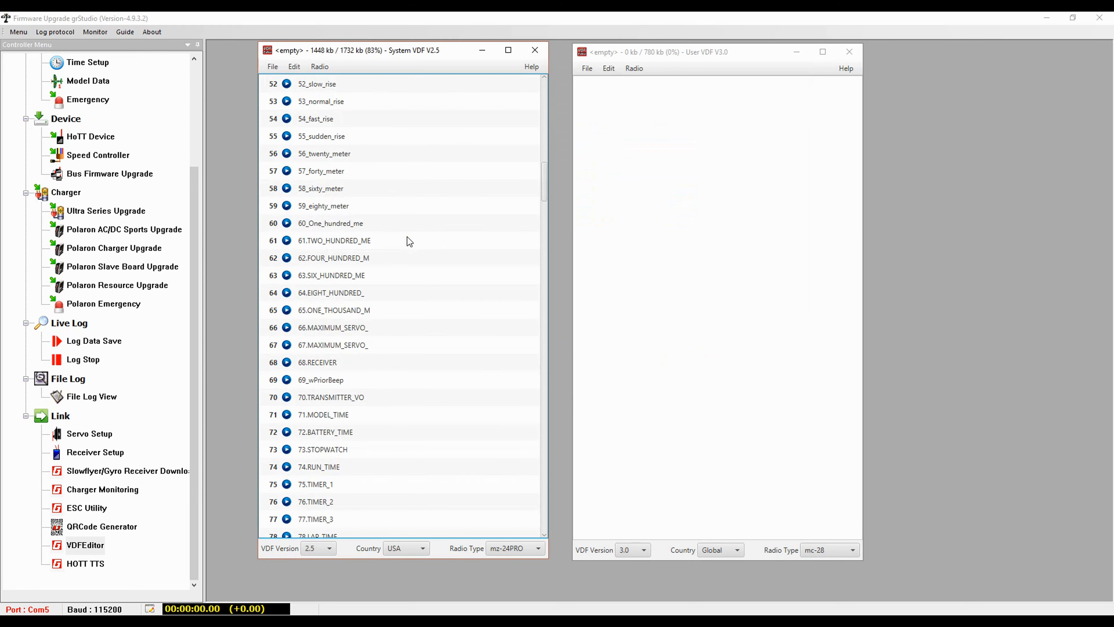
{"action": "scroll", "coordinate": [407, 237], "scroll_direction": "down", "scroll_amount": 9}
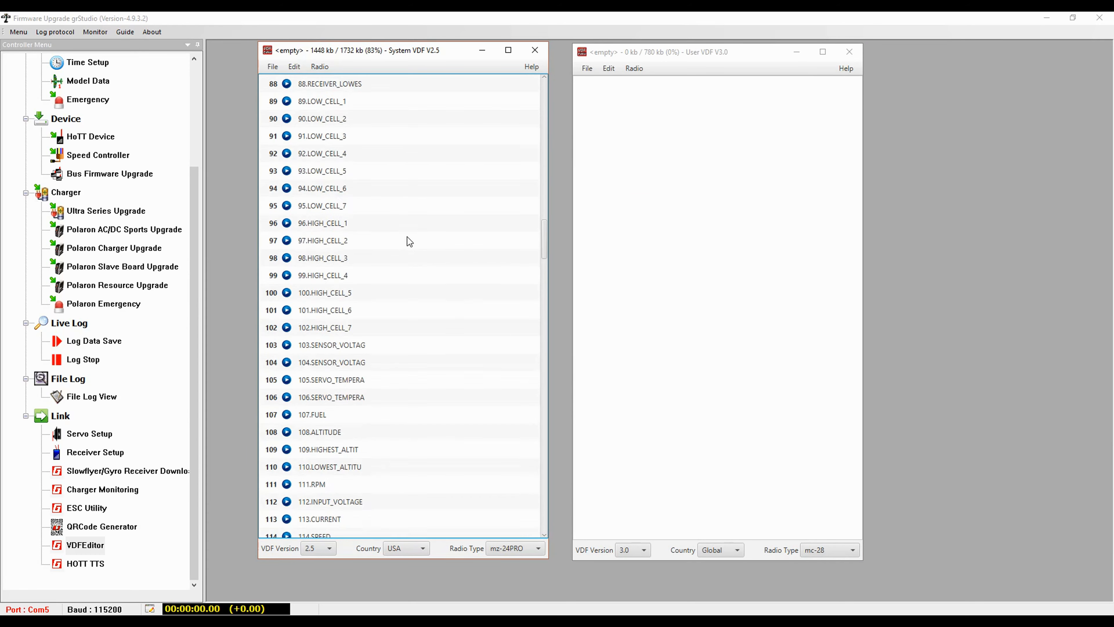
{"action": "scroll", "coordinate": [407, 237], "scroll_direction": "down", "scroll_amount": 14}
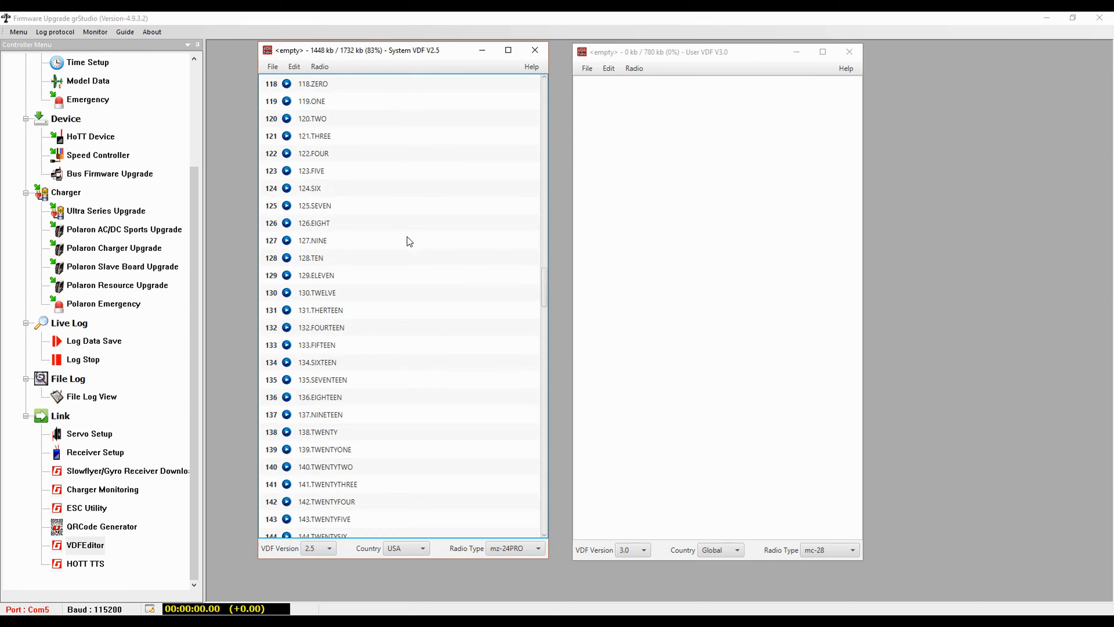
{"action": "scroll", "coordinate": [408, 237], "scroll_direction": "down", "scroll_amount": 15}
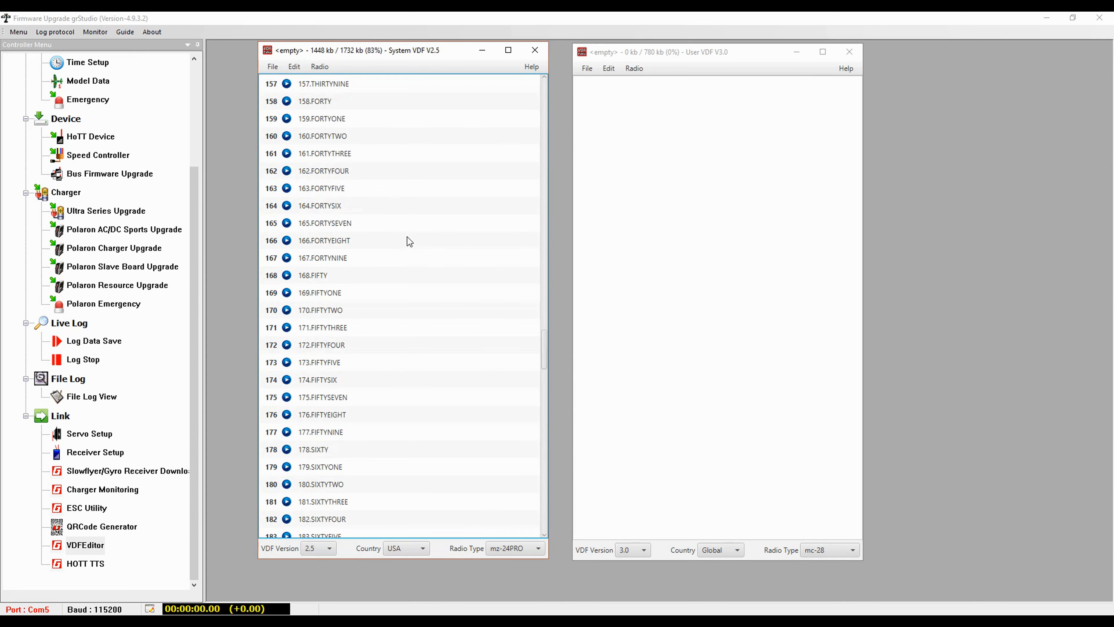
{"action": "scroll", "coordinate": [407, 237], "scroll_direction": "down", "scroll_amount": 15}
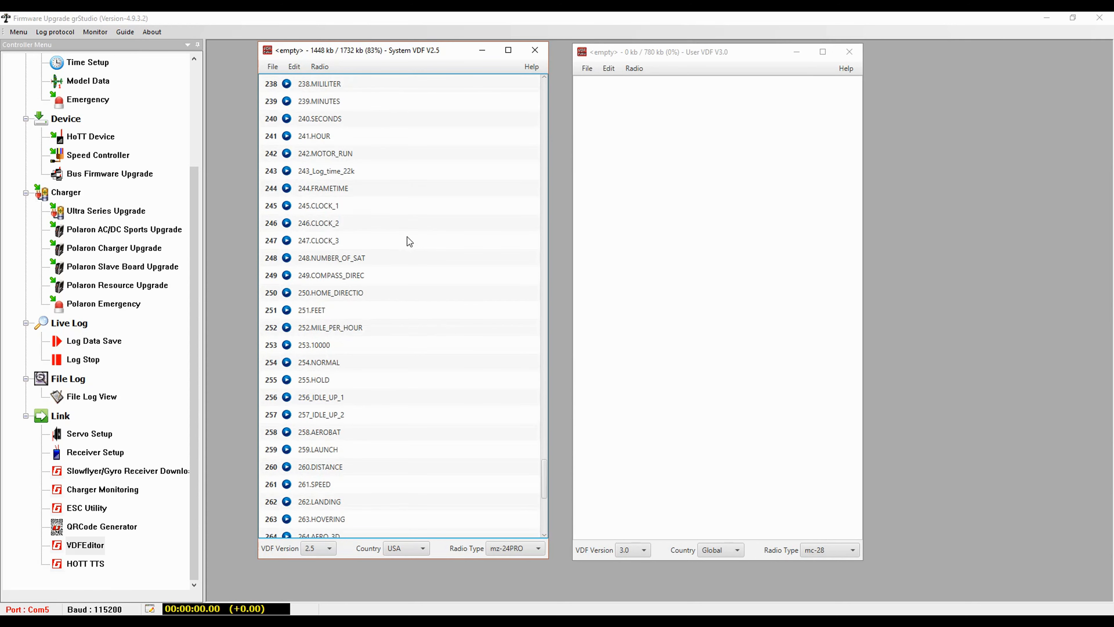
{"action": "left_click", "coordinate": [321, 365]}
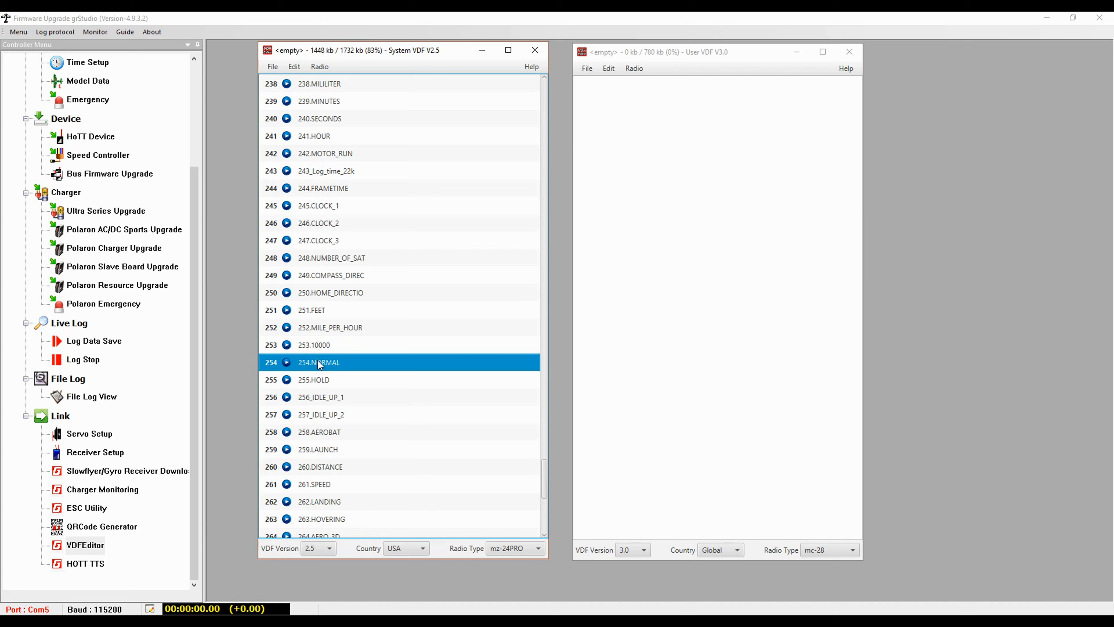
{"action": "scroll", "coordinate": [430, 409], "scroll_direction": "down", "scroll_amount": 1}
{"action": "scroll", "coordinate": [428, 420], "scroll_direction": "down", "scroll_amount": 3}
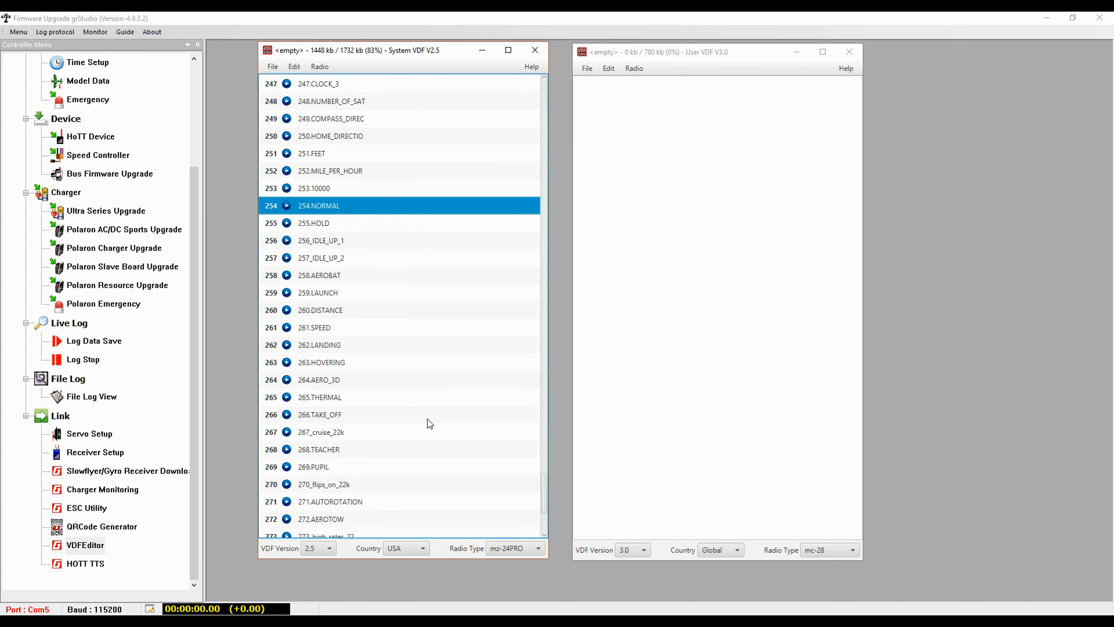
{"action": "scroll", "coordinate": [428, 419], "scroll_direction": "up", "scroll_amount": 3}
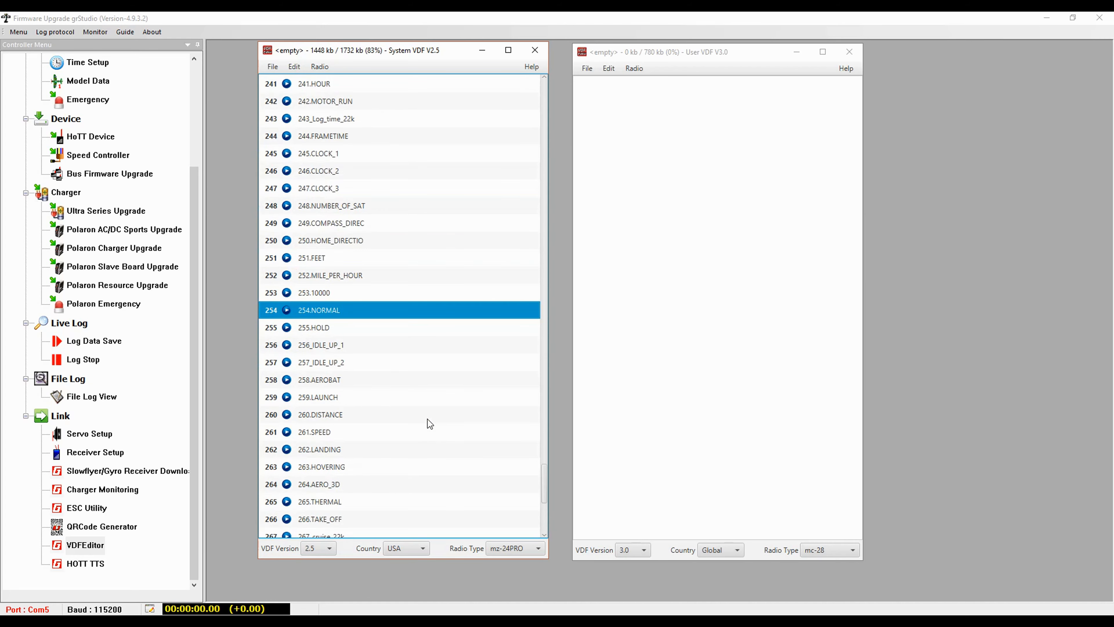
{"action": "scroll", "coordinate": [427, 422], "scroll_direction": "up", "scroll_amount": 2}
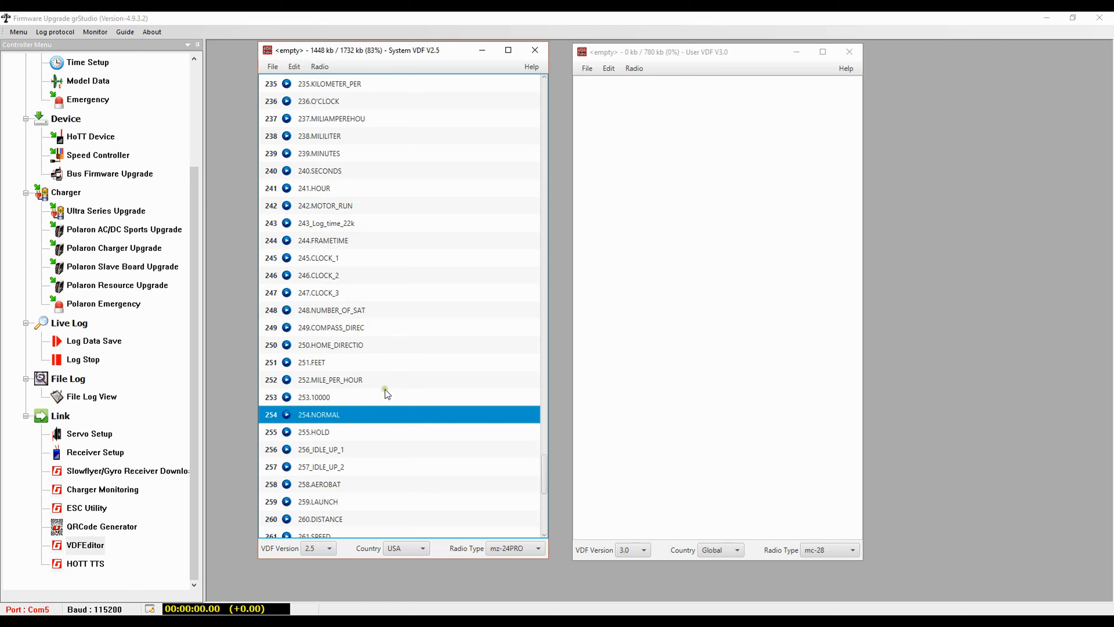
{"action": "scroll", "coordinate": [386, 392], "scroll_direction": "up", "scroll_amount": 1}
{"action": "scroll", "coordinate": [387, 429], "scroll_direction": "down", "scroll_amount": 5}
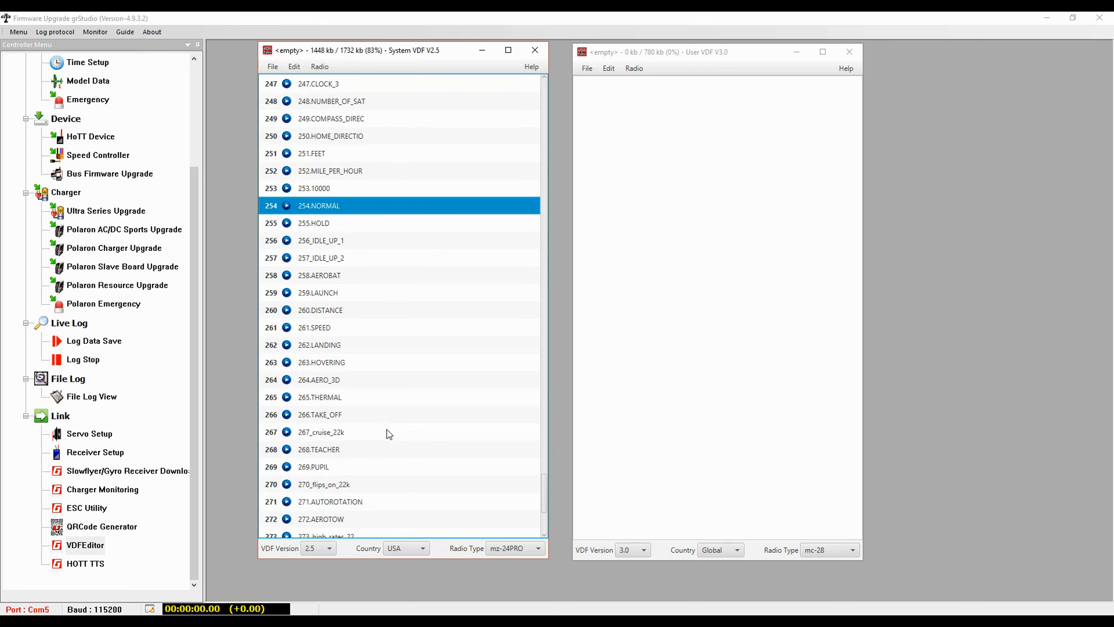
{"action": "scroll", "coordinate": [386, 430], "scroll_direction": "down", "scroll_amount": 3}
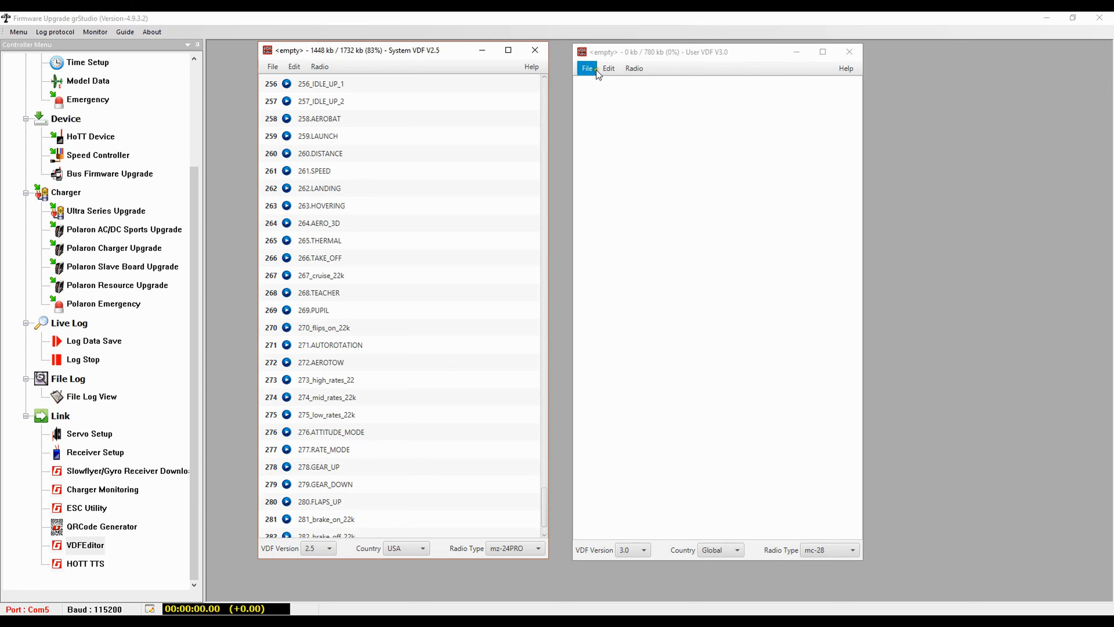
Start a new announcement from text in the empty user VDF, enter "Full Flaps" and test its speech
{"action": "left_click", "coordinate": [614, 67]}
{"action": "mouse_move", "coordinate": [632, 179]}
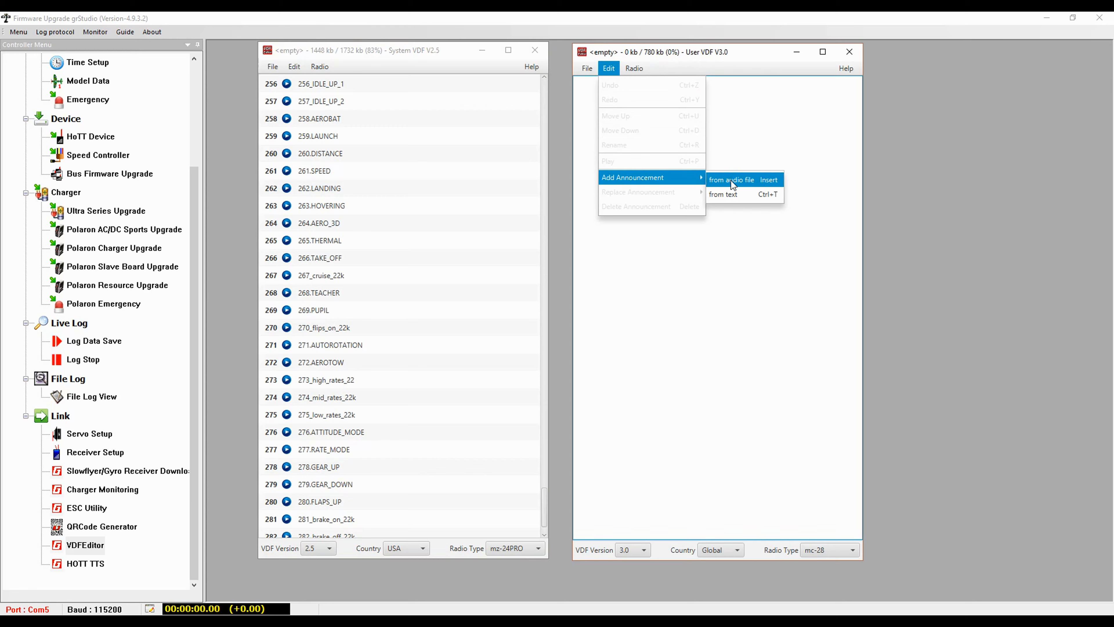
{"action": "left_click", "coordinate": [731, 194]}
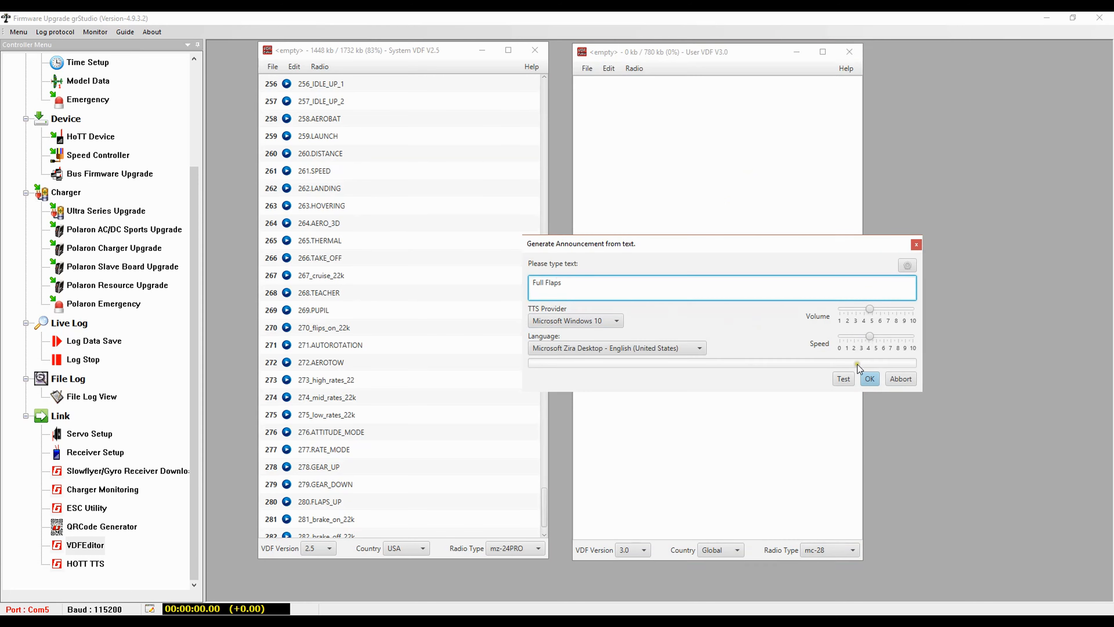
{"action": "left_click", "coordinate": [846, 380]}
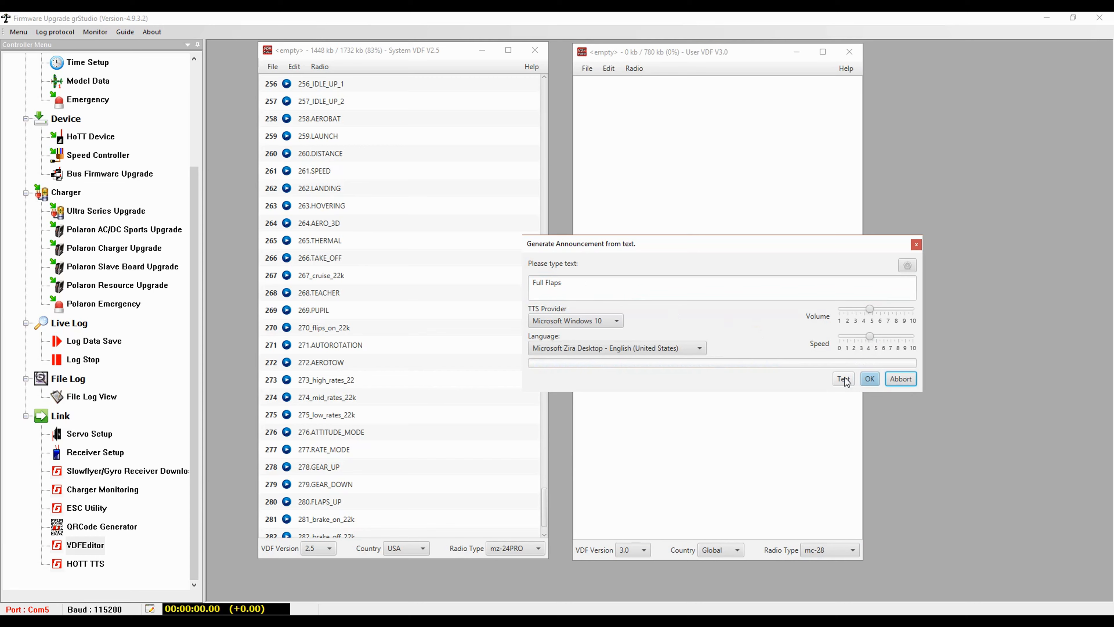
Test the Full Flaps announcement at different volumes and speeds, set the speed to about 5, and add it to the user VDF
{"action": "left_click", "coordinate": [894, 309]}
{"action": "left_click", "coordinate": [846, 375]}
{"action": "left_click", "coordinate": [869, 309]}
{"action": "left_click", "coordinate": [884, 337]}
{"action": "left_click", "coordinate": [844, 378]}
{"action": "left_click", "coordinate": [864, 336]}
{"action": "left_click", "coordinate": [845, 379]}
{"action": "left_click", "coordinate": [875, 336]}
{"action": "left_click", "coordinate": [845, 379]}
{"action": "left_click", "coordinate": [866, 378]}
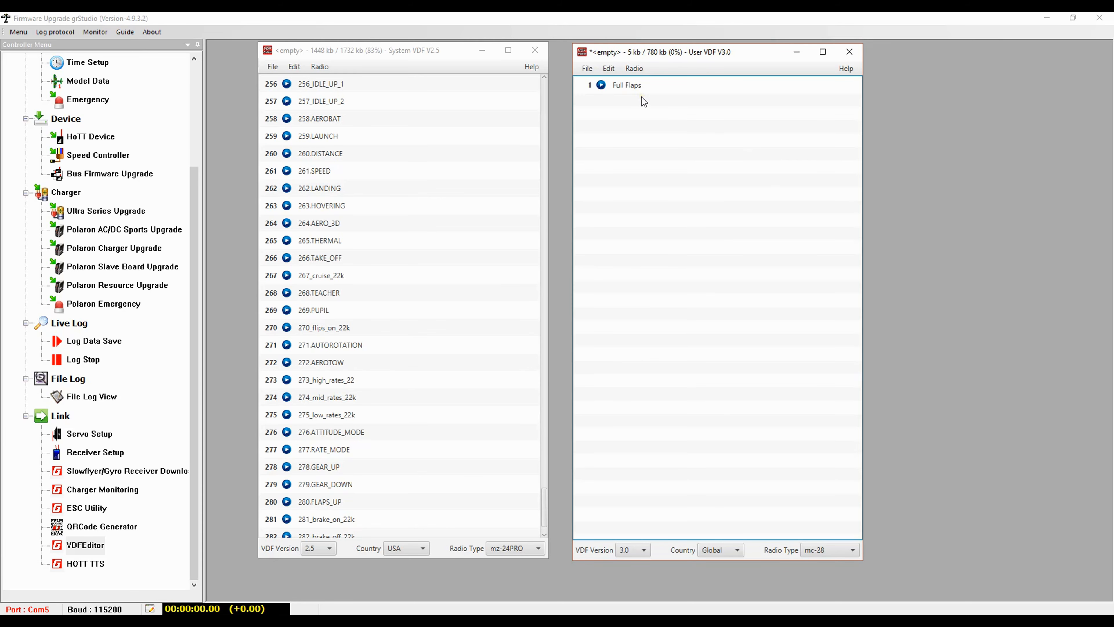
Create a second announcement from text reading "Student doing F9", test it, and add it to the user VDF
{"action": "left_click", "coordinate": [613, 72]}
{"action": "mouse_move", "coordinate": [634, 181]}
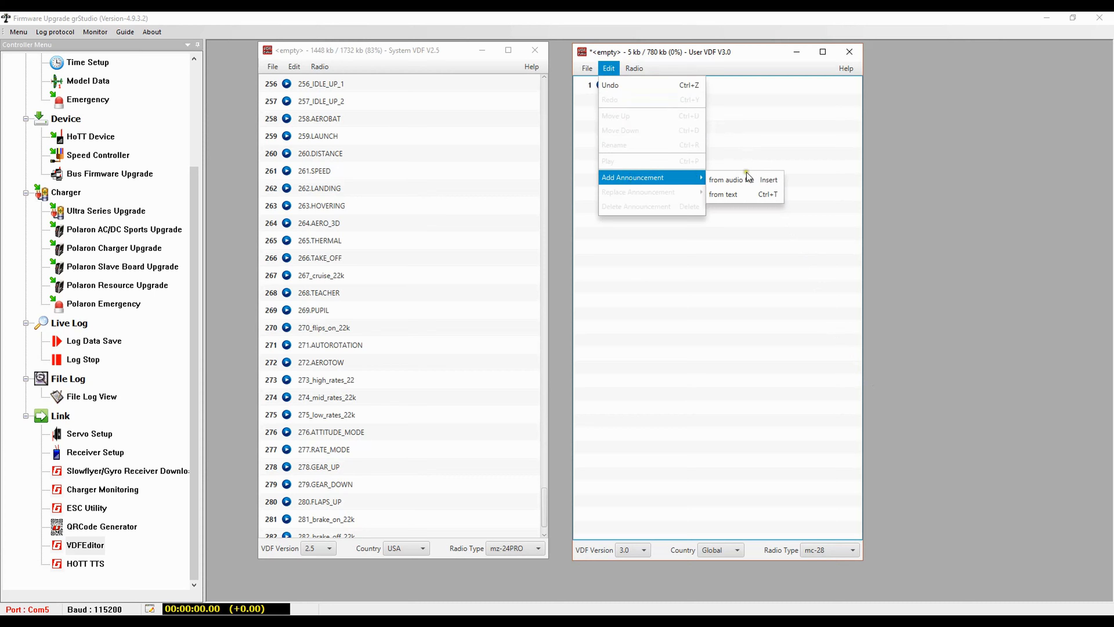
{"action": "left_click", "coordinate": [745, 195]}
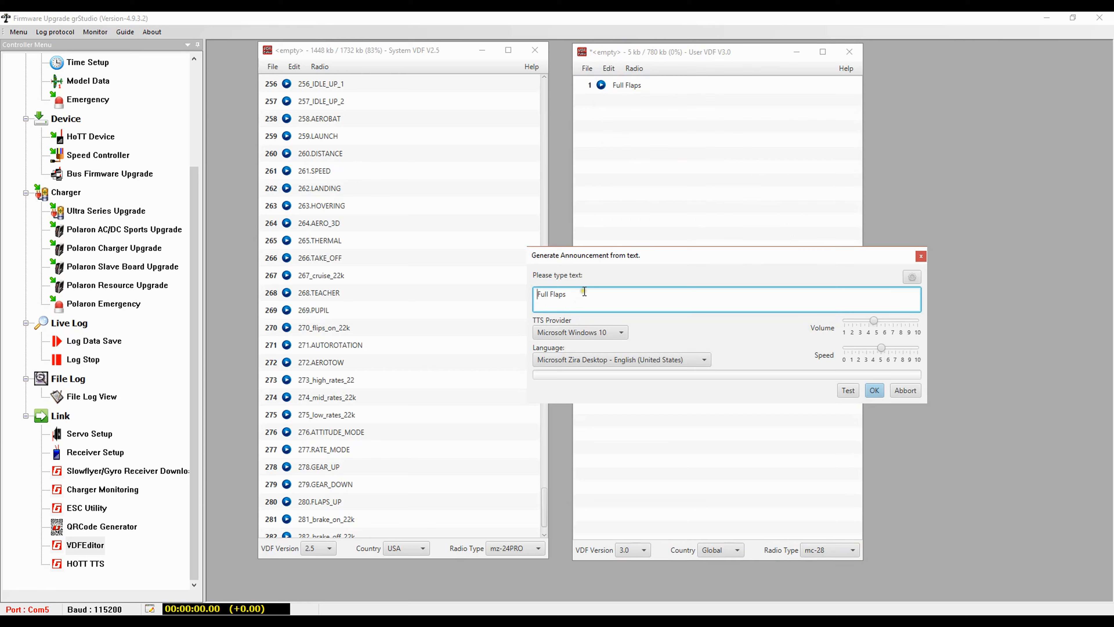
{"action": "left_click_drag", "start_coordinate": [584, 292], "coordinate": [473, 296]}
{"action": "type", "text": "Student doing F9"}
{"action": "left_click", "coordinate": [848, 392]}
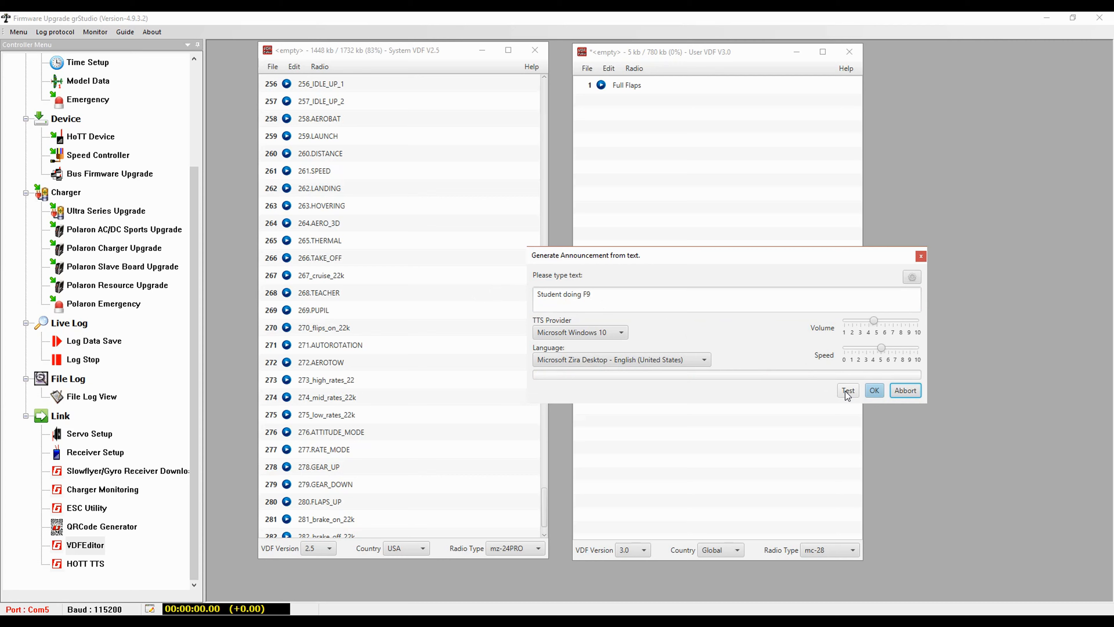
{"action": "left_click", "coordinate": [872, 395]}
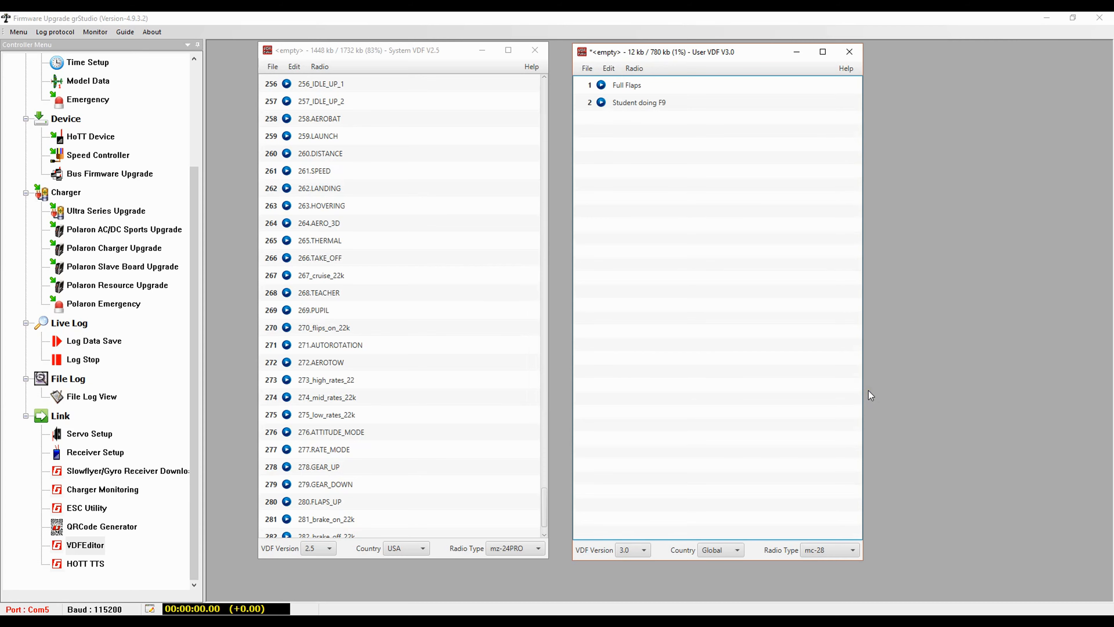
Start a third announcement from text reading "Oh my another crash", with a wide gap of spaces after "my", and test it
{"action": "left_click", "coordinate": [614, 68]}
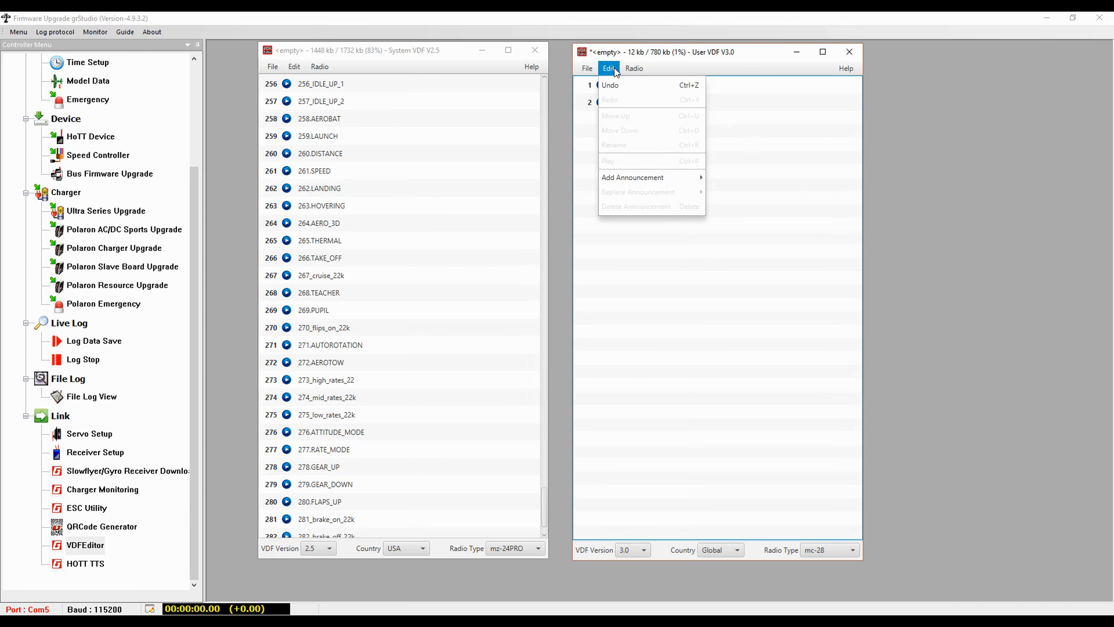
{"action": "mouse_move", "coordinate": [616, 177]}
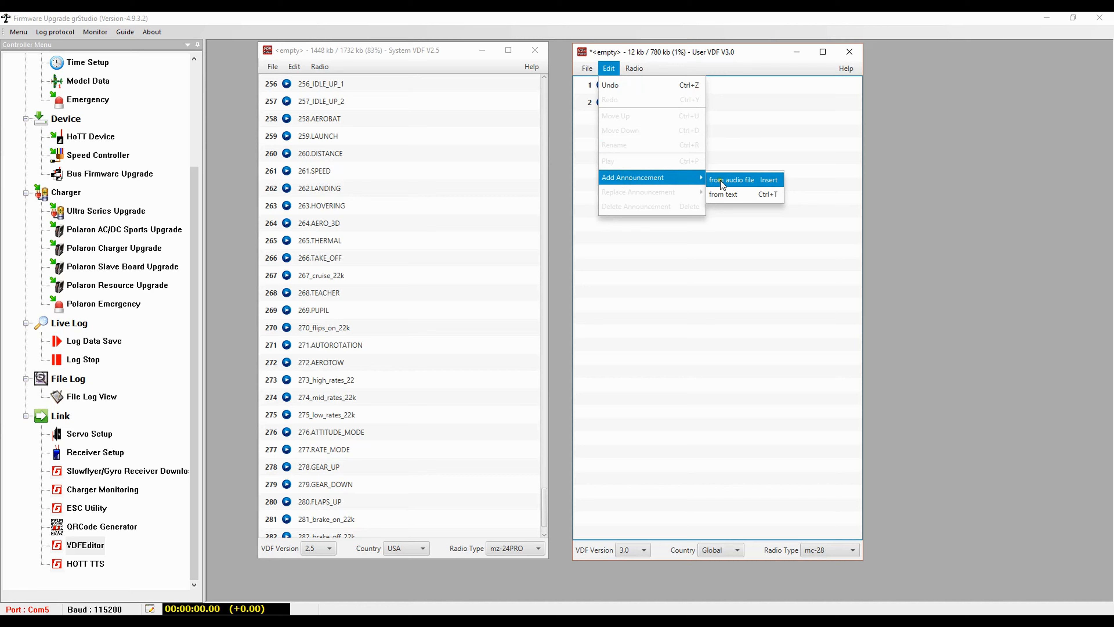
{"action": "left_click", "coordinate": [726, 197]}
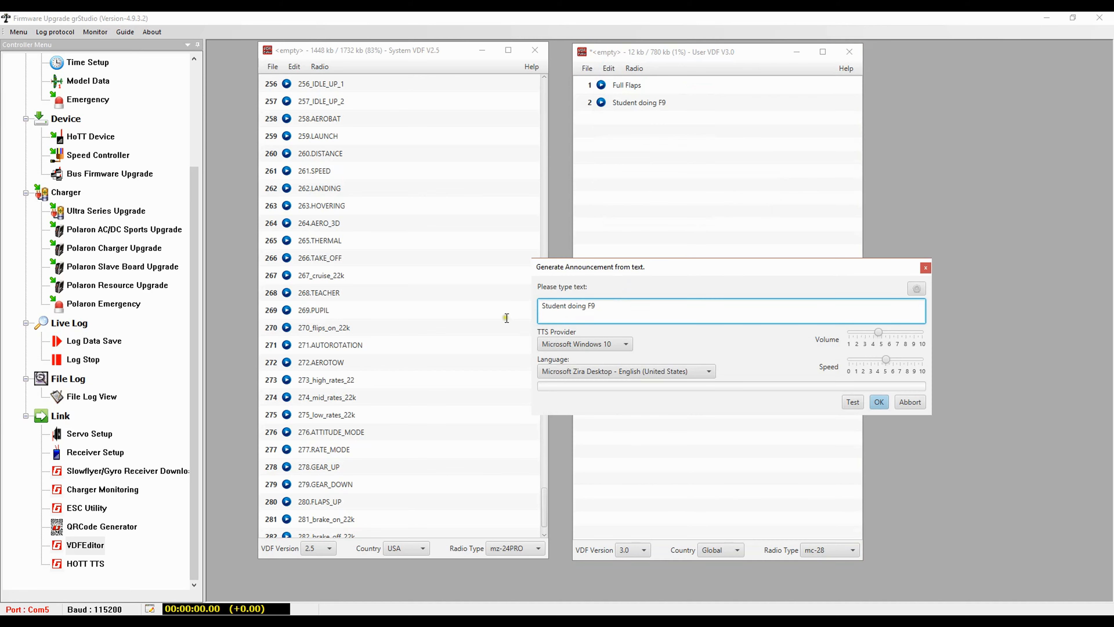
{"action": "left_click_drag", "start_coordinate": [610, 304], "coordinate": [494, 305]}
{"action": "key", "text": "BackSpace"}
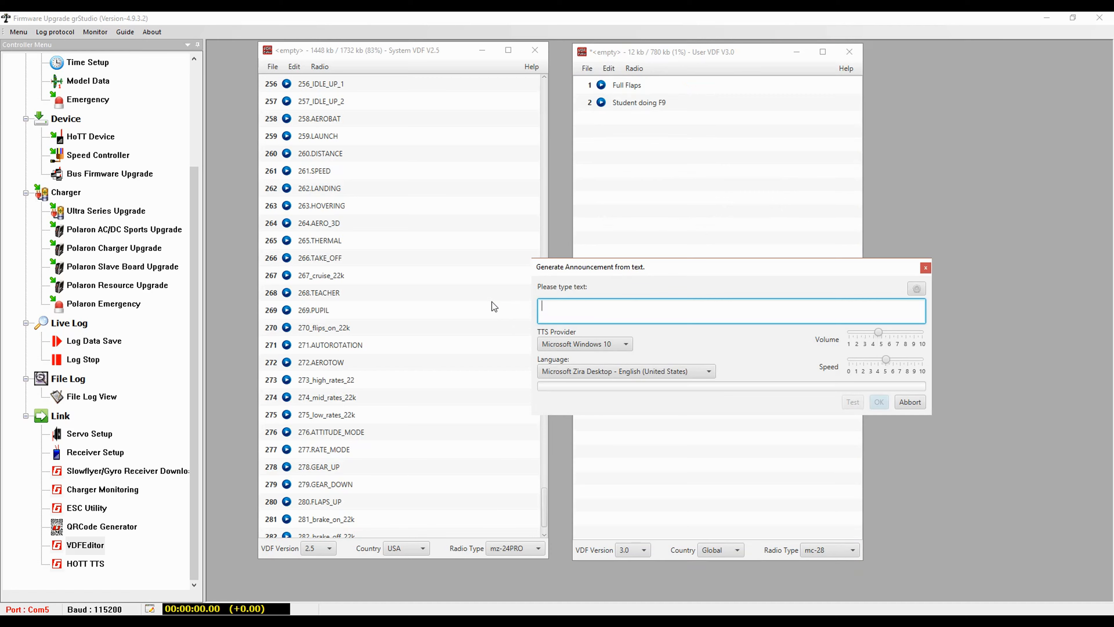
{"action": "type", "text": "hmy"}
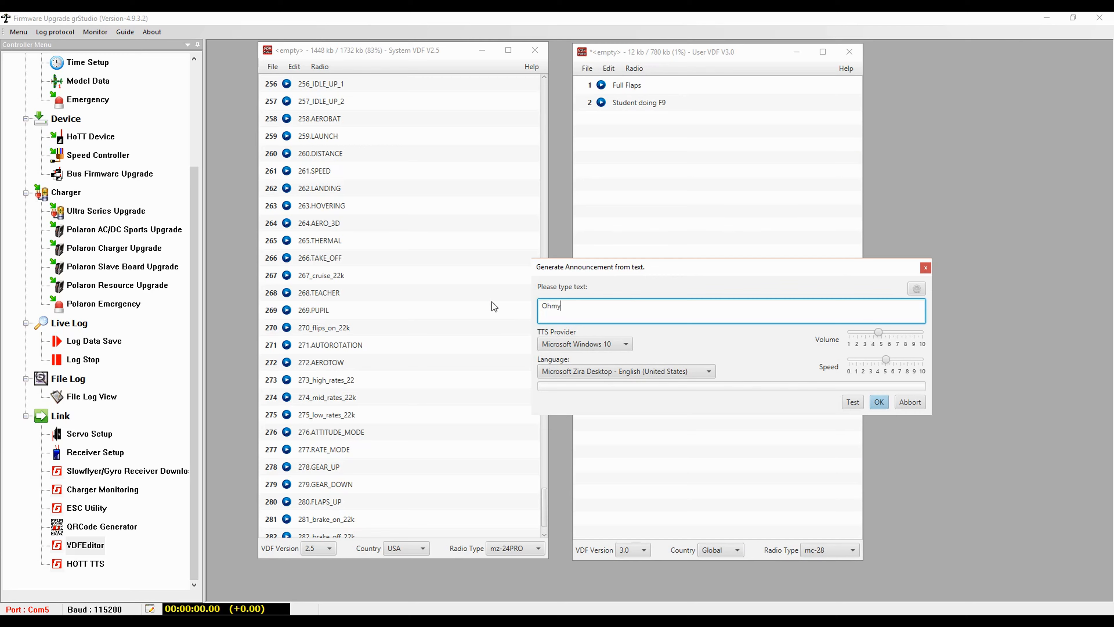
{"action": "key", "text": "BackSpace"}
{"action": "key", "text": "BackSpace"}
{"action": "key", "text": "BackSpace"}
{"action": "type", "text": "h my            another crash"}
{"action": "left_click", "coordinate": [848, 403]}
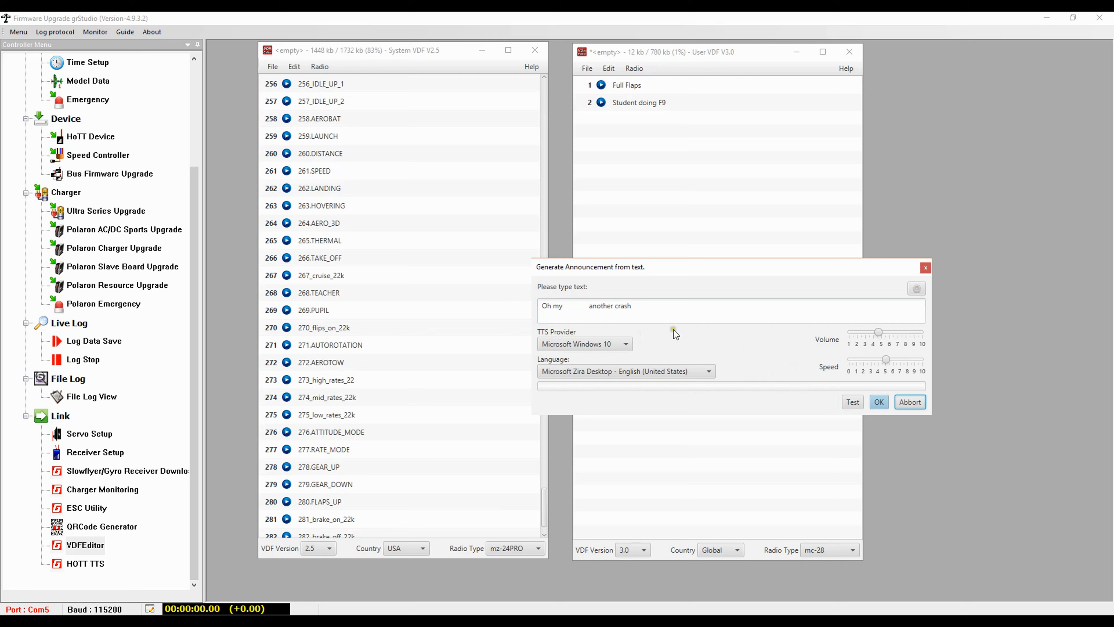
Insert a comma after "Oh my" in the announcement text and test the speech again
{"action": "left_click", "coordinate": [564, 307]}
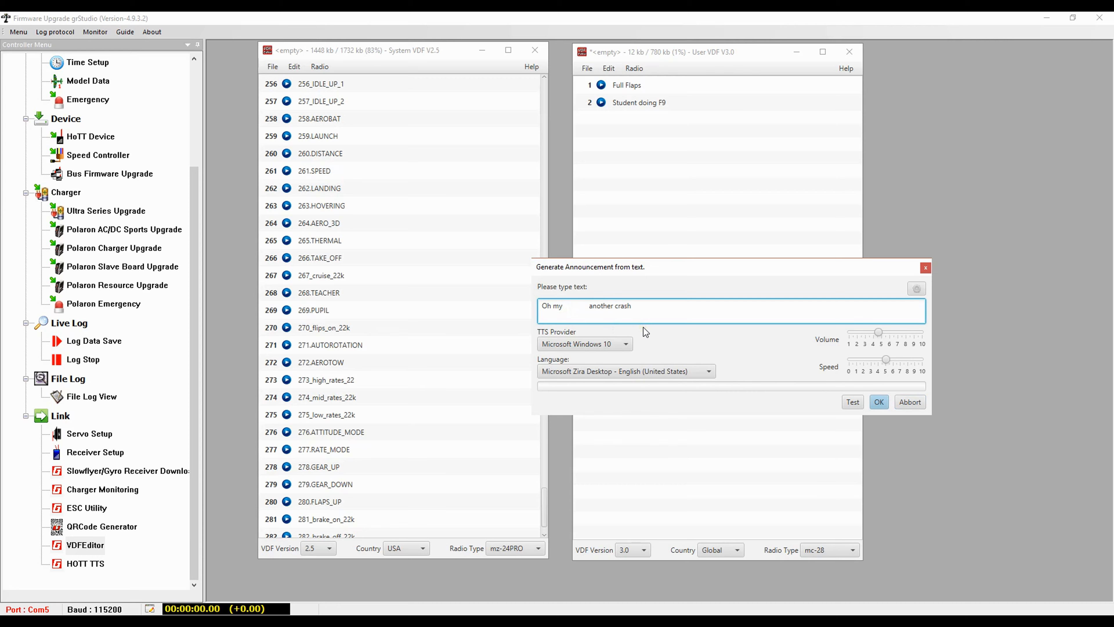
{"action": "type", "text": ","}
{"action": "left_click", "coordinate": [846, 403]}
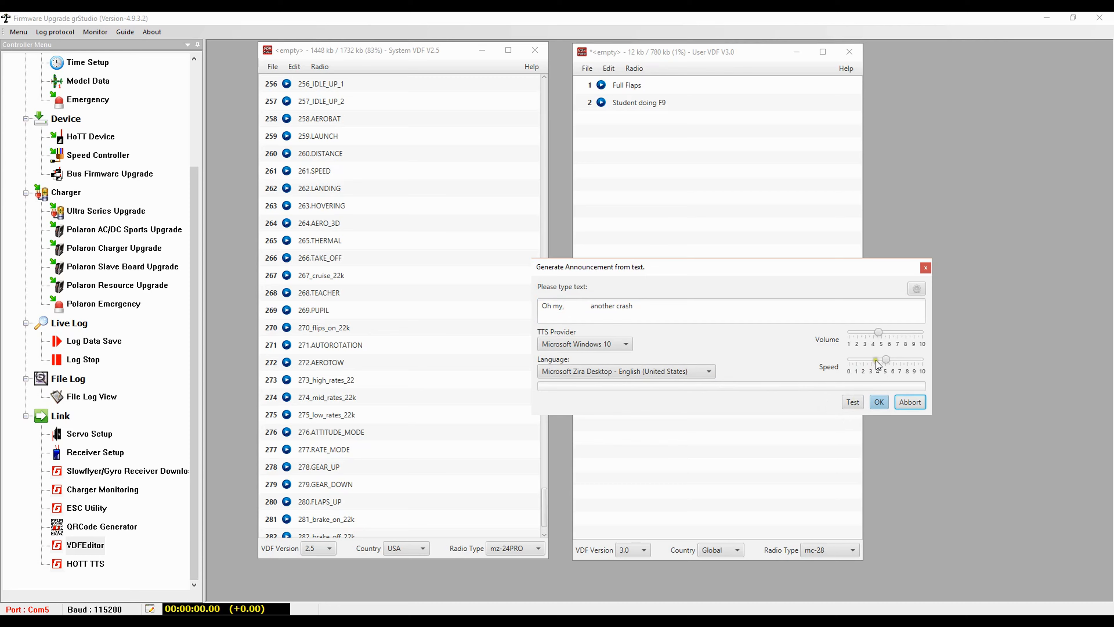
Set the speed to about 4, switch the voice to Microsoft David Desktop - English (United States), test the speech, and add the announcement to the user VDF
{"action": "left_click", "coordinate": [878, 361]}
{"action": "left_click", "coordinate": [856, 404]}
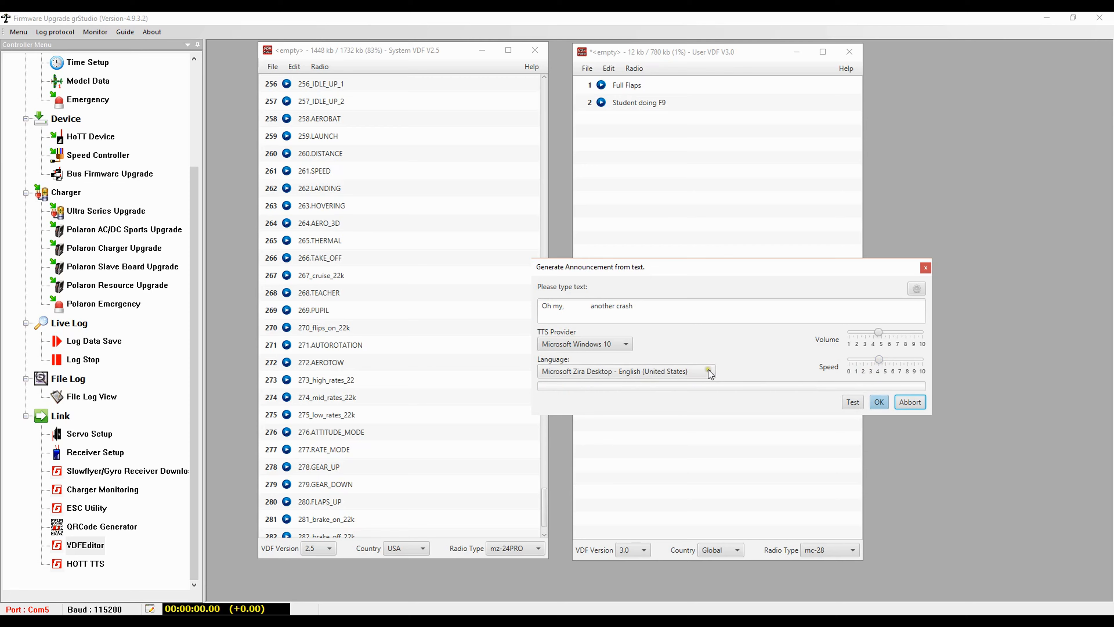
{"action": "left_click", "coordinate": [709, 372]}
{"action": "left_click", "coordinate": [686, 387]}
{"action": "left_click", "coordinate": [855, 403]}
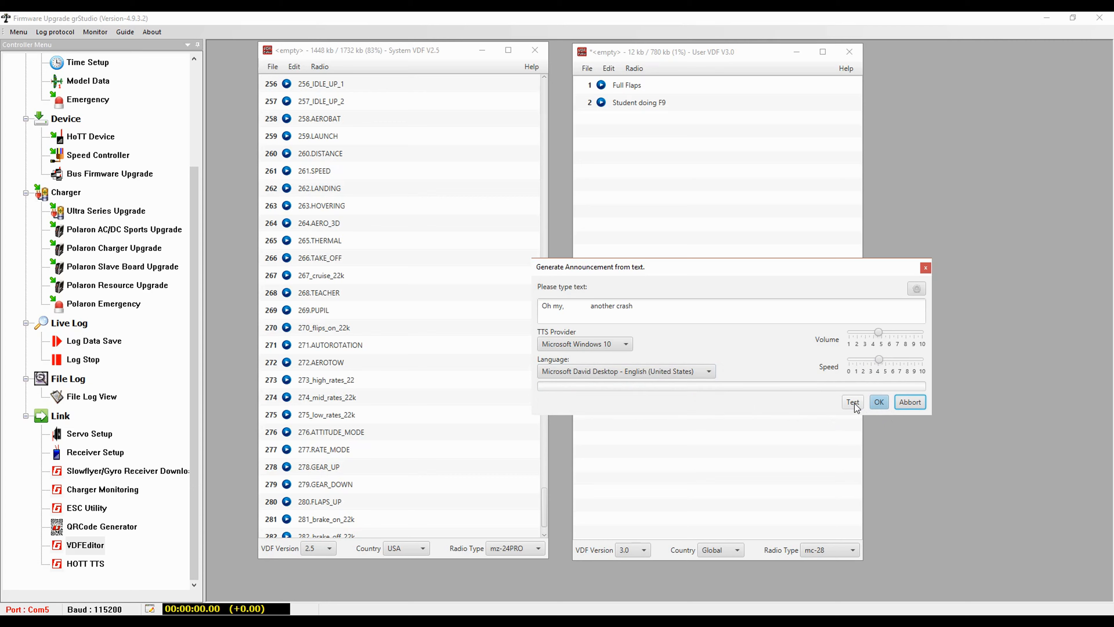
{"action": "left_click", "coordinate": [879, 402]}
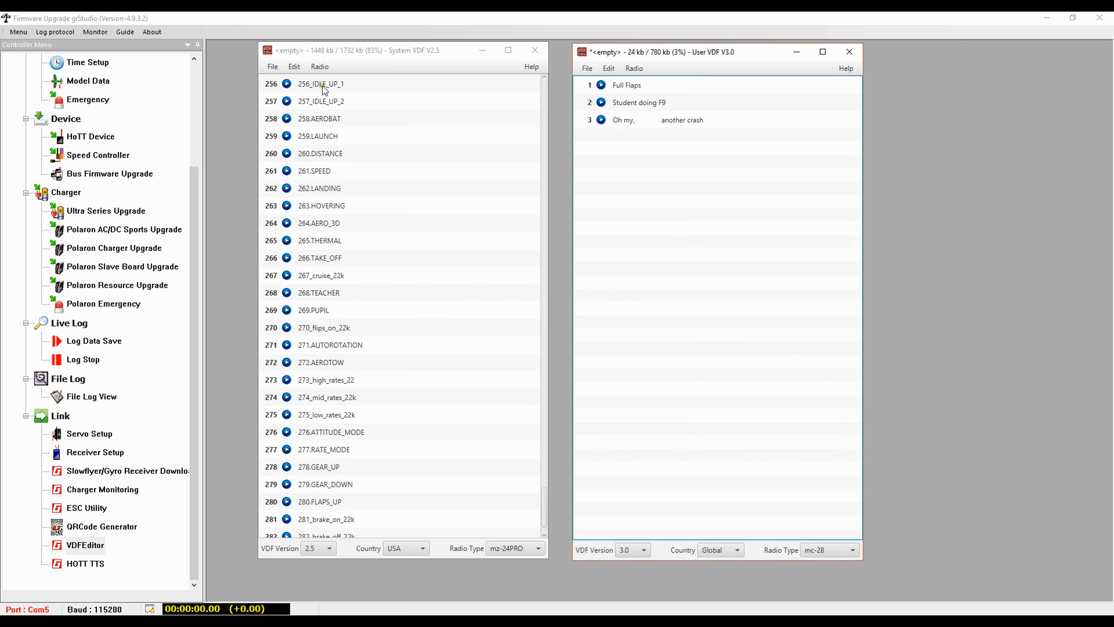
{"action": "left_click", "coordinate": [314, 65]}
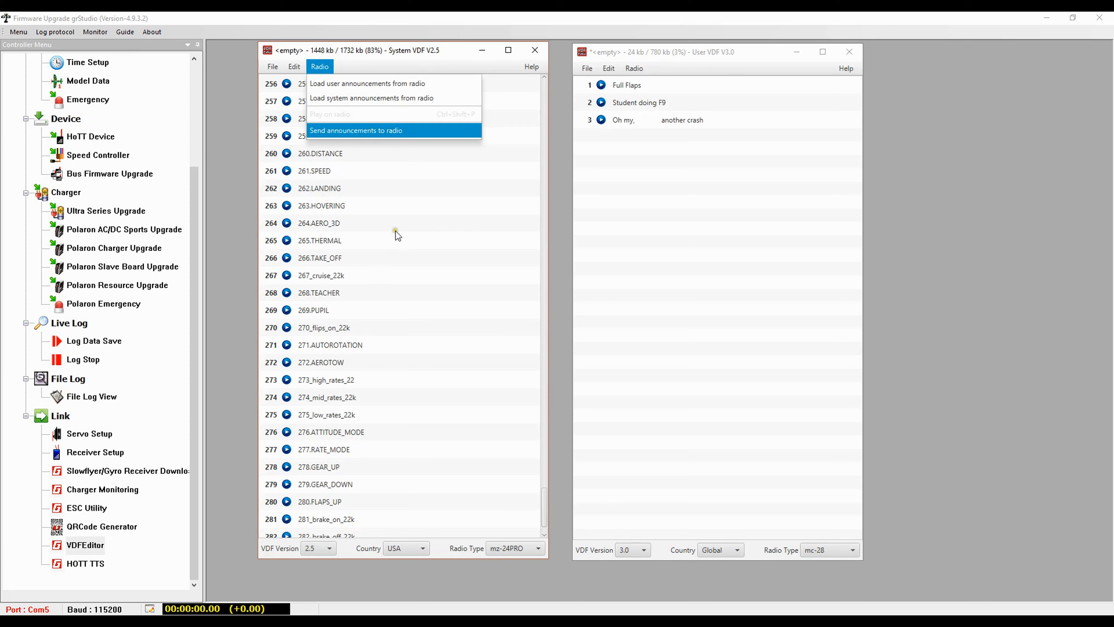
{"action": "left_click", "coordinate": [396, 261]}
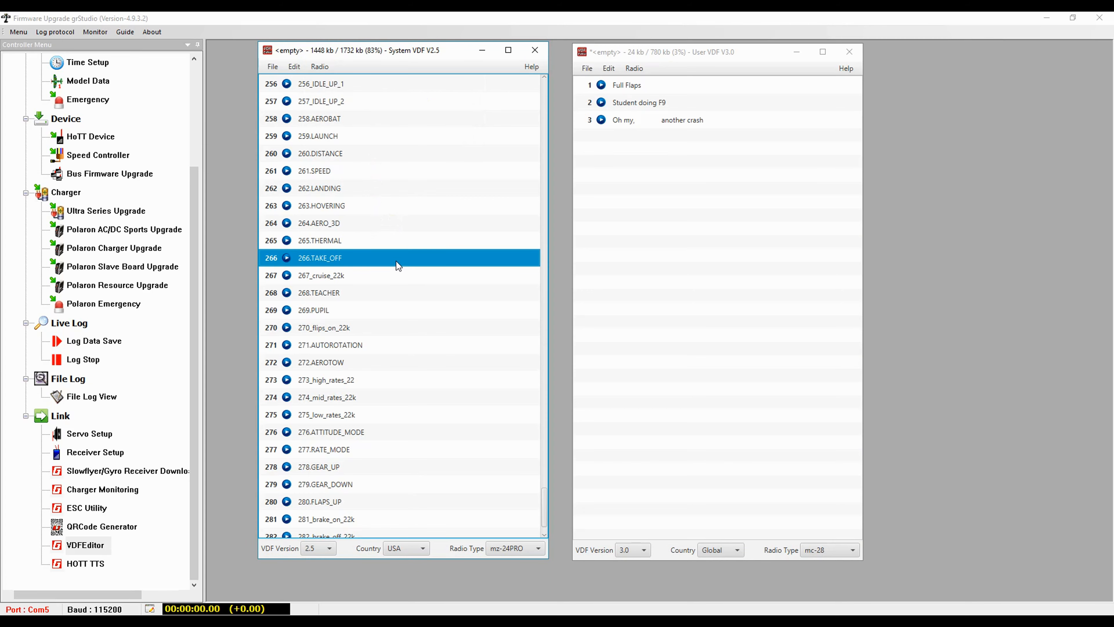
Replace system VDF announcements 256, 257 and 258 with the user announcements Full Flaps, Student doing F9 and Oh my, another crash, respectively
{"action": "scroll", "coordinate": [396, 261], "scroll_direction": "down", "scroll_amount": 1}
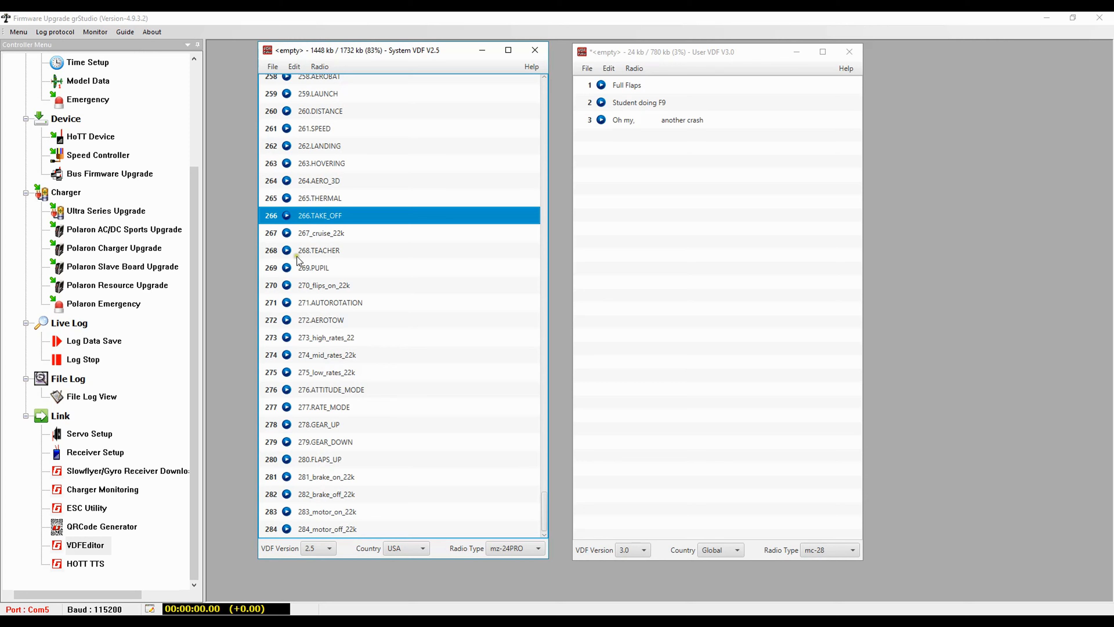
{"action": "scroll", "coordinate": [301, 102], "scroll_direction": "up", "scroll_amount": 3}
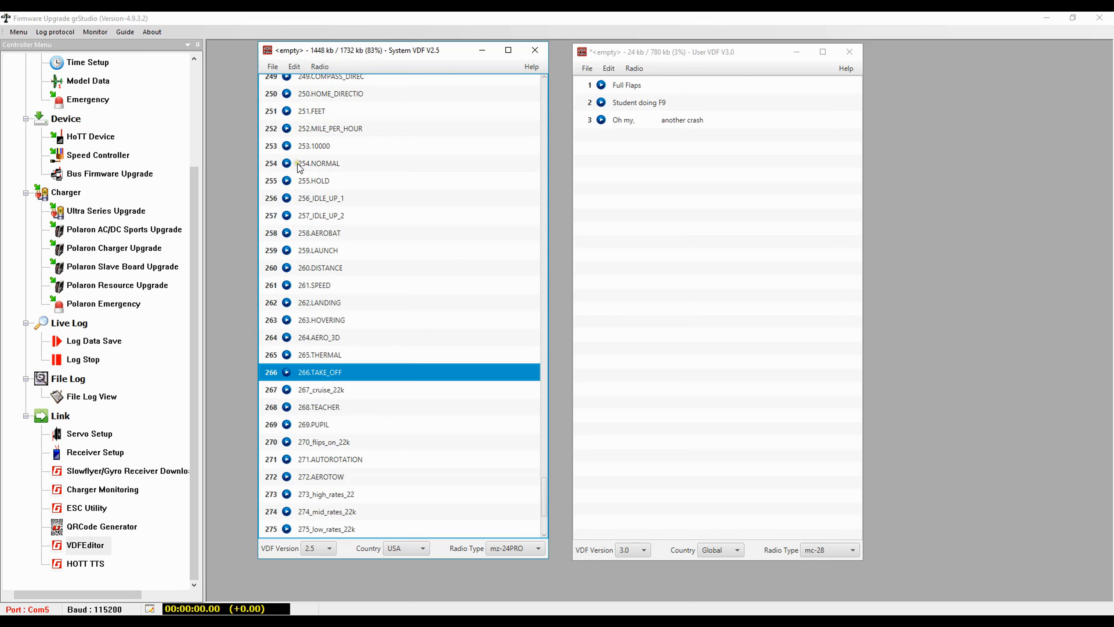
{"action": "left_click", "coordinate": [299, 166]}
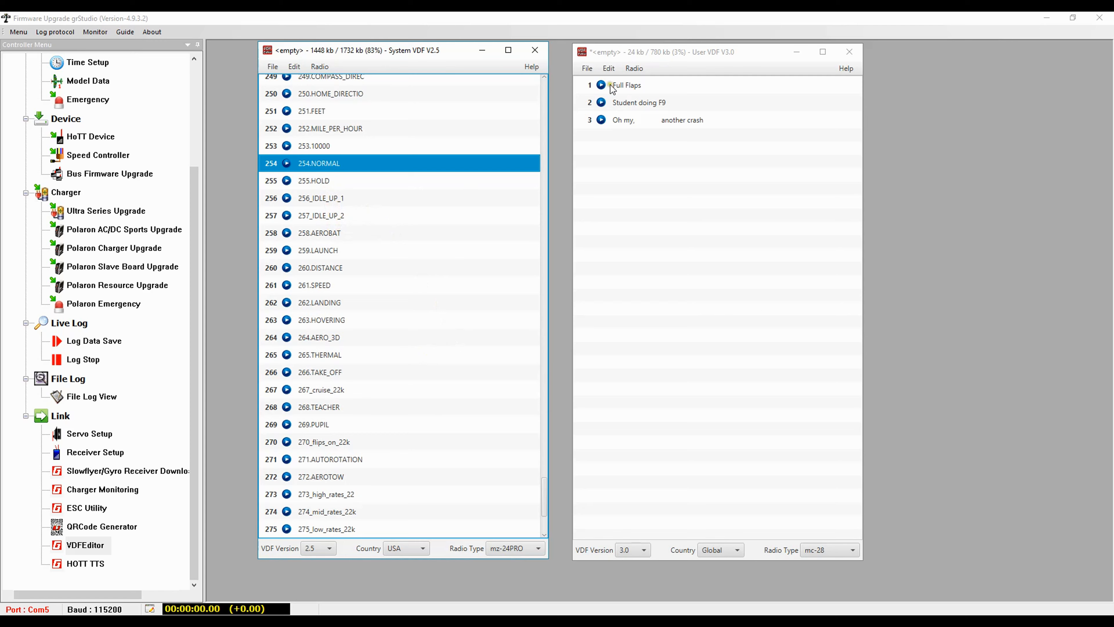
{"action": "left_click_drag", "start_coordinate": [621, 83], "coordinate": [350, 198]}
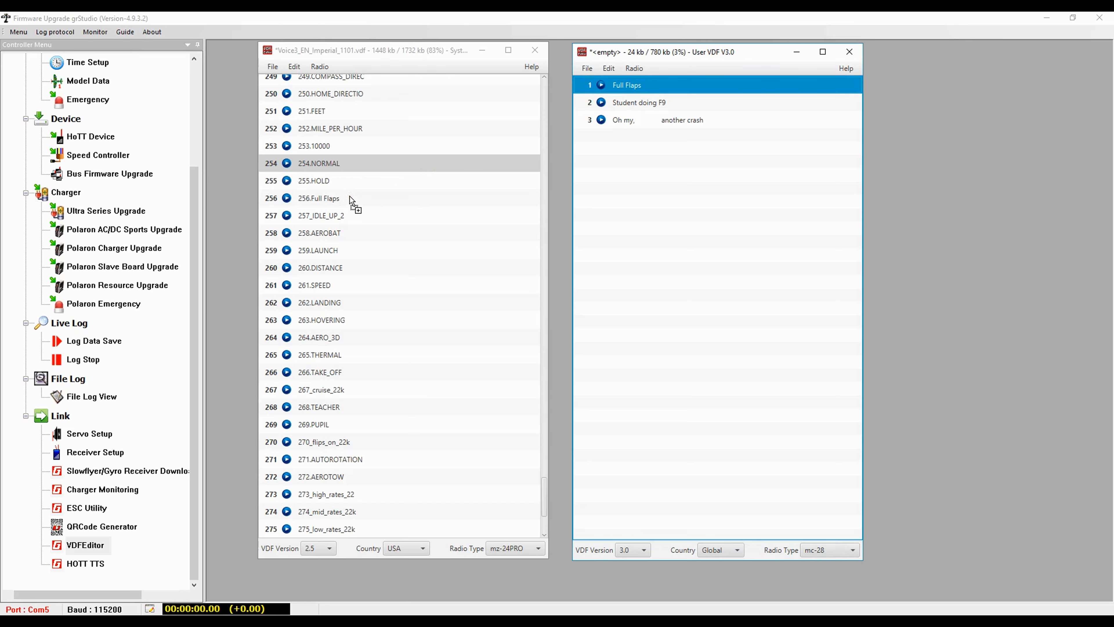
{"action": "left_click_drag", "start_coordinate": [645, 101], "coordinate": [390, 214]}
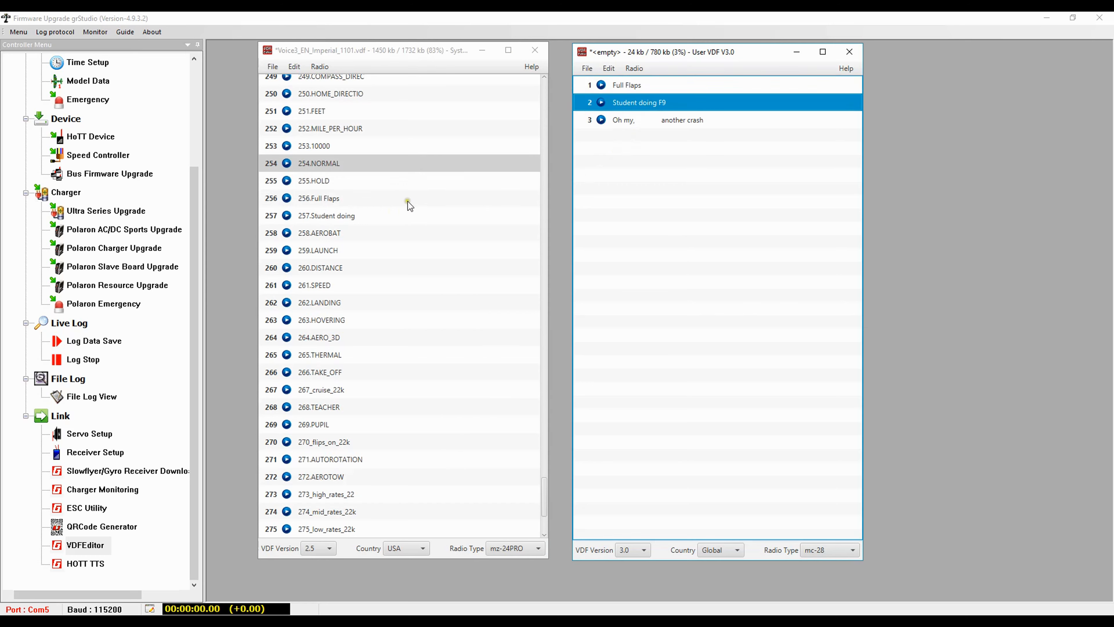
{"action": "left_click_drag", "start_coordinate": [633, 123], "coordinate": [422, 239]}
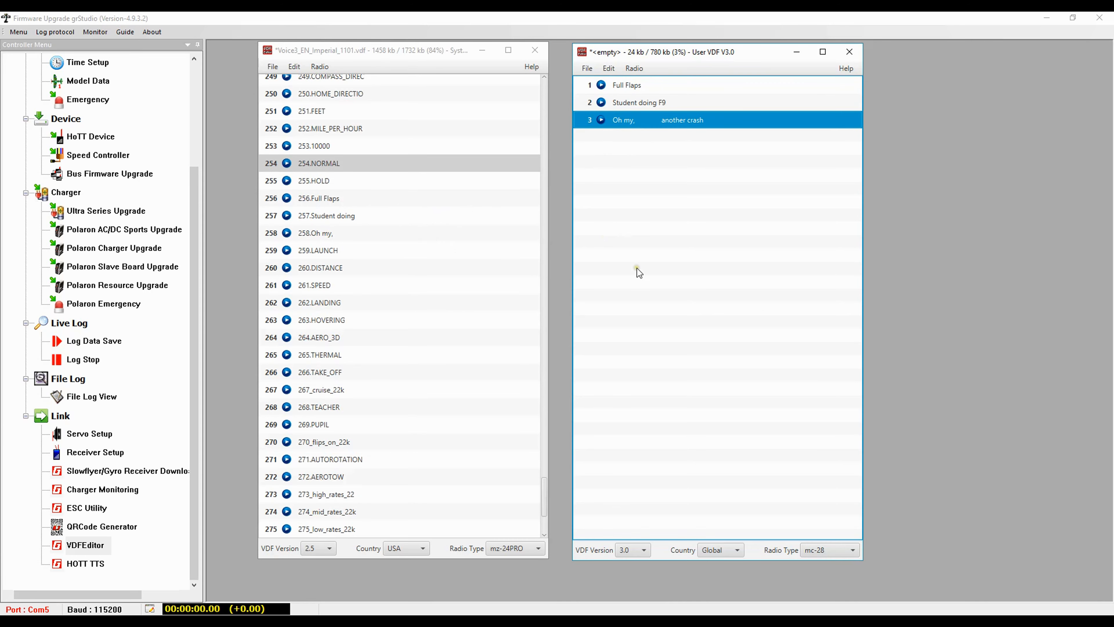
Copy the 259.LAUNCH and 261.SPEED announcements from the system VDF to the end of the user VDF
{"action": "left_click_drag", "start_coordinate": [325, 250], "coordinate": [617, 147]}
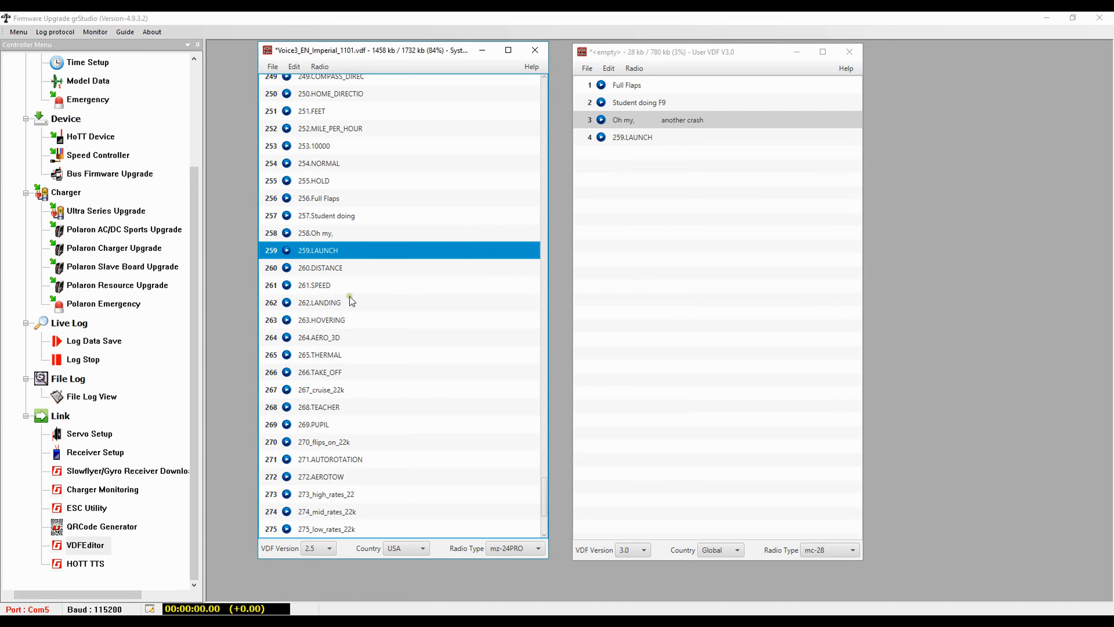
{"action": "left_click_drag", "start_coordinate": [312, 285], "coordinate": [632, 156]}
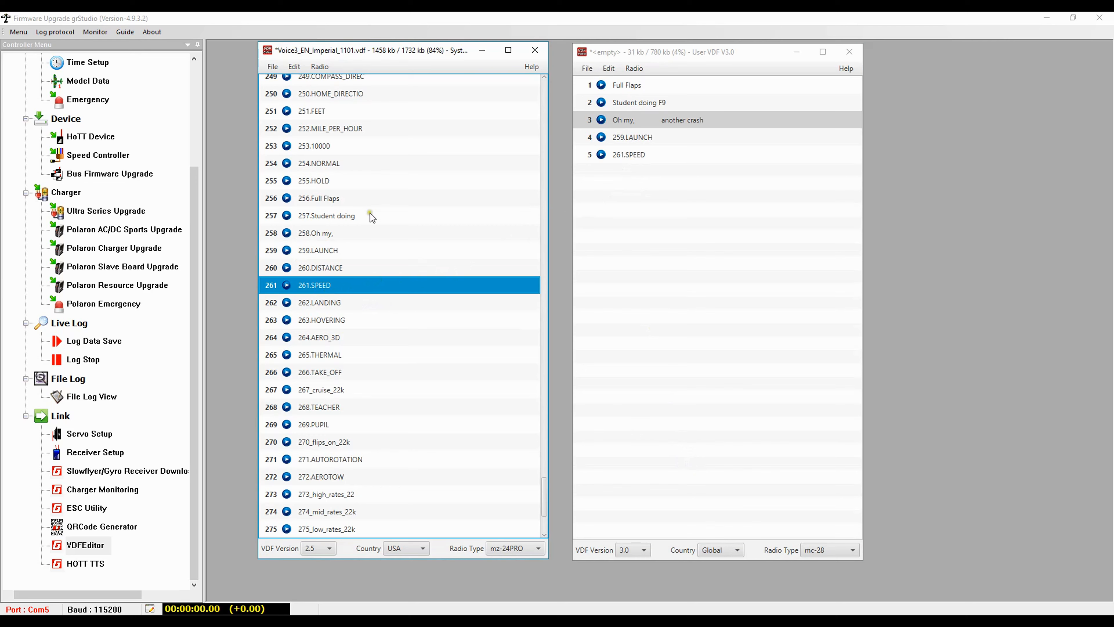
{"action": "left_click", "coordinate": [273, 68]}
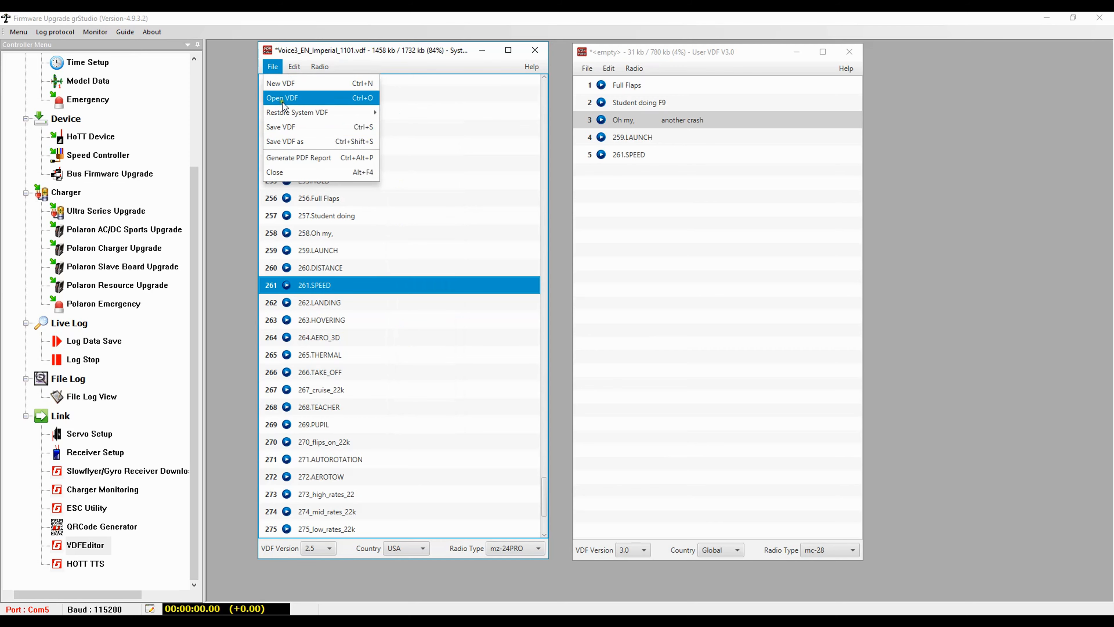
{"action": "mouse_move", "coordinate": [305, 68]}
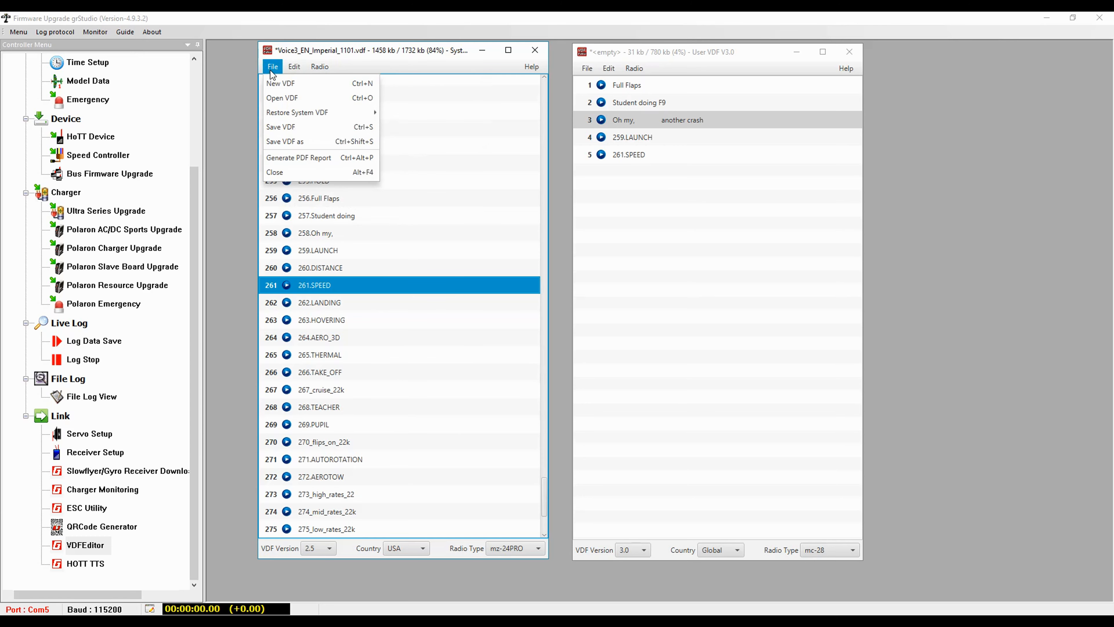
{"action": "mouse_move", "coordinate": [271, 110]}
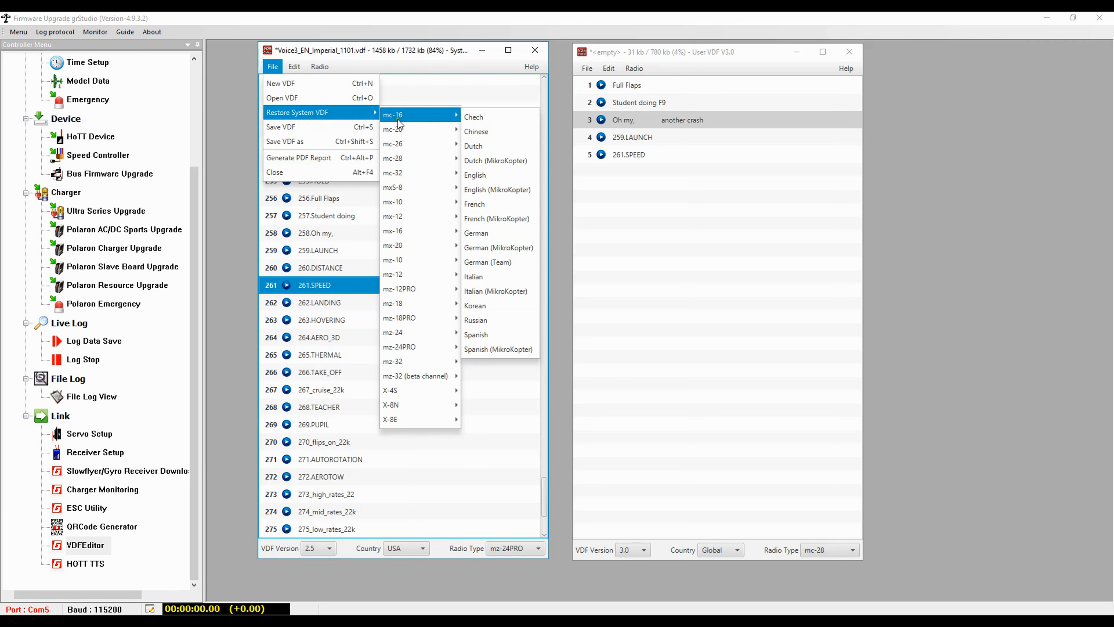
{"action": "mouse_move", "coordinate": [400, 191]}
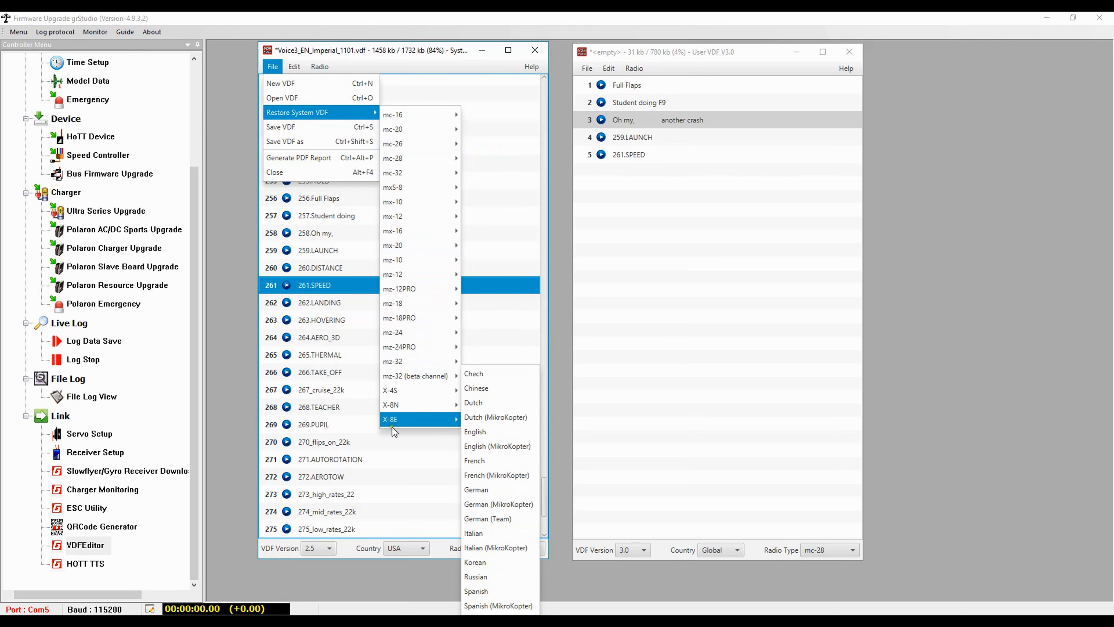
{"action": "mouse_move", "coordinate": [383, 131]}
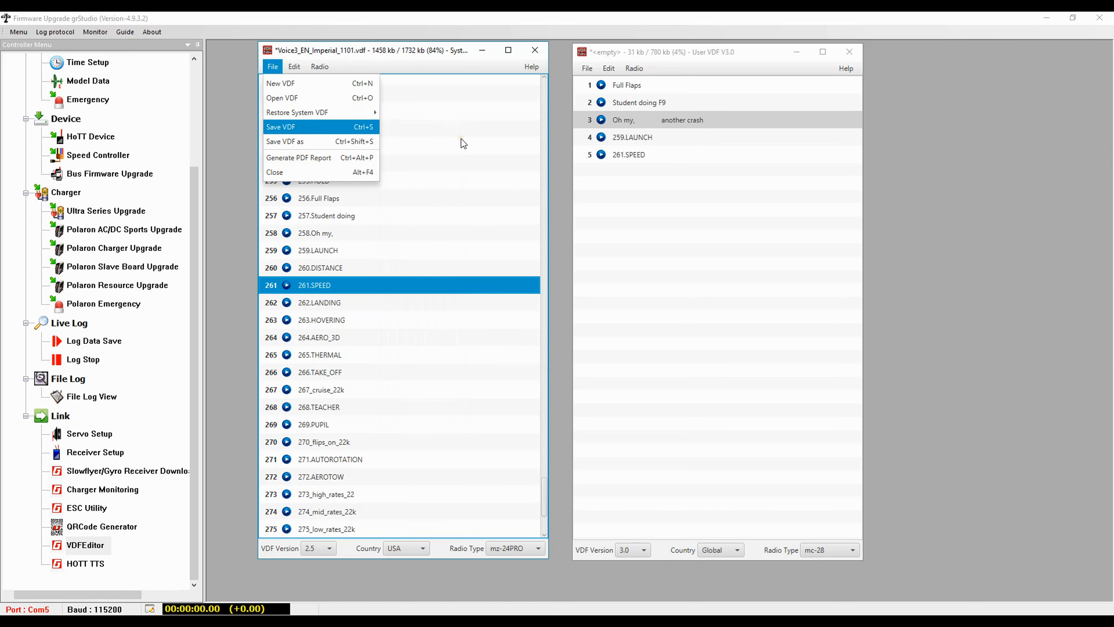
{"action": "left_click", "coordinate": [461, 139]}
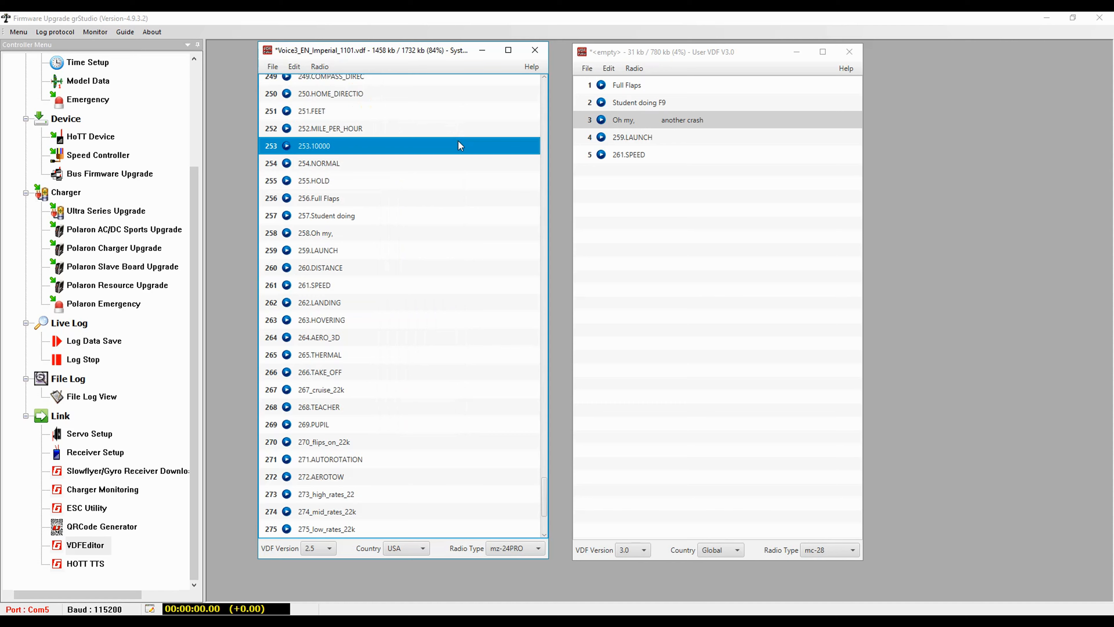
Save the user VDF in the Downloads folder as a voice data file named My vdf
{"action": "left_click", "coordinate": [588, 68]}
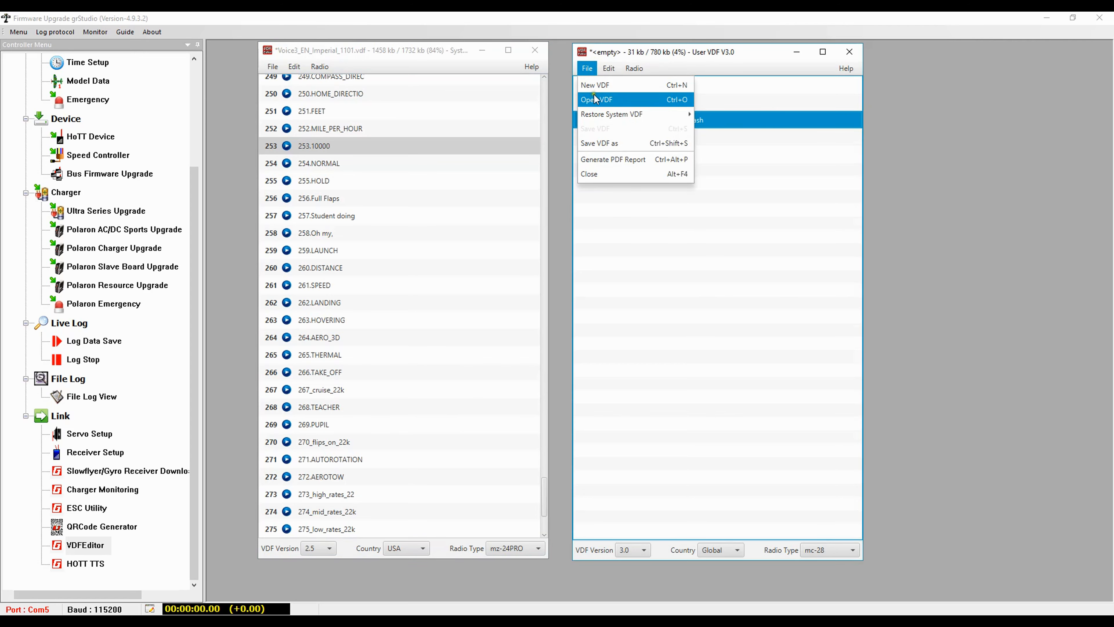
{"action": "left_click", "coordinate": [592, 145]}
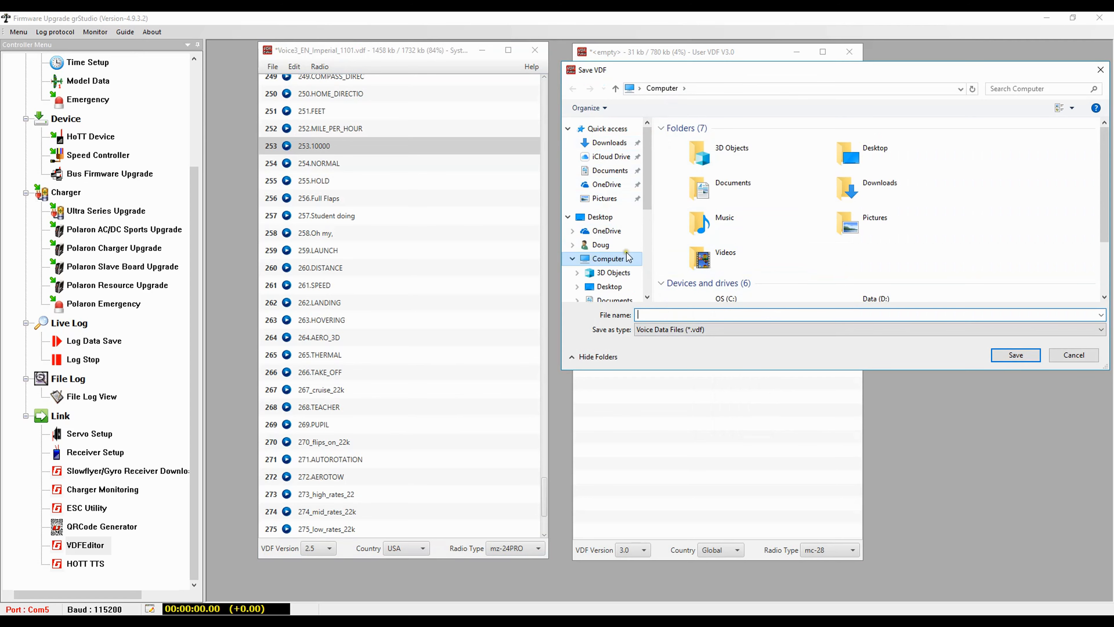
{"action": "left_click", "coordinate": [608, 143]}
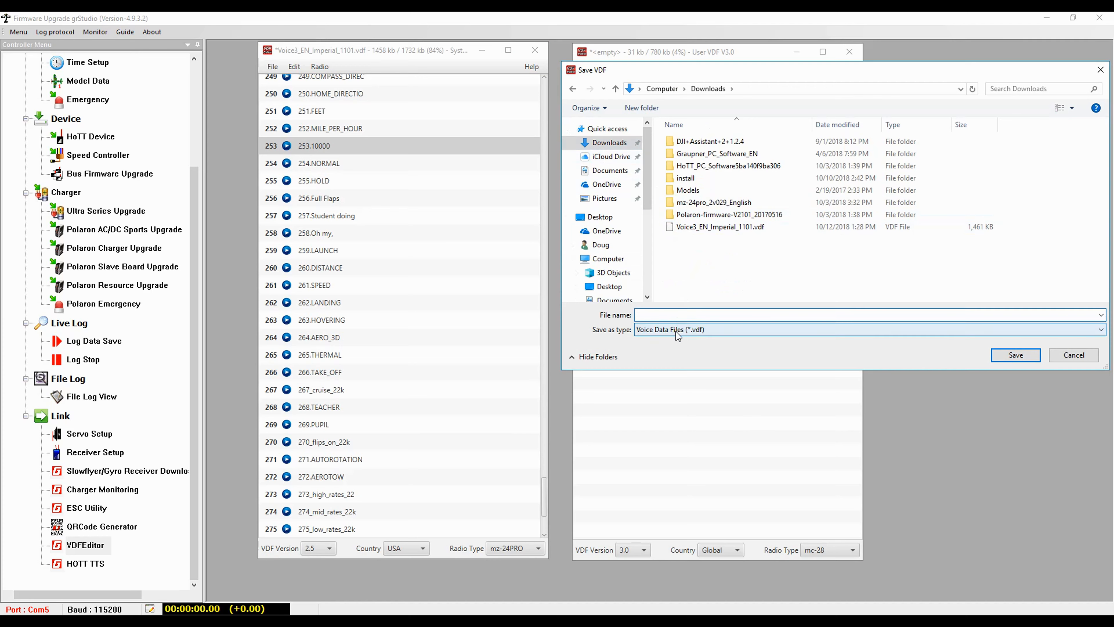
{"action": "type", "text": "My vdf"}
{"action": "left_click", "coordinate": [1005, 356]}
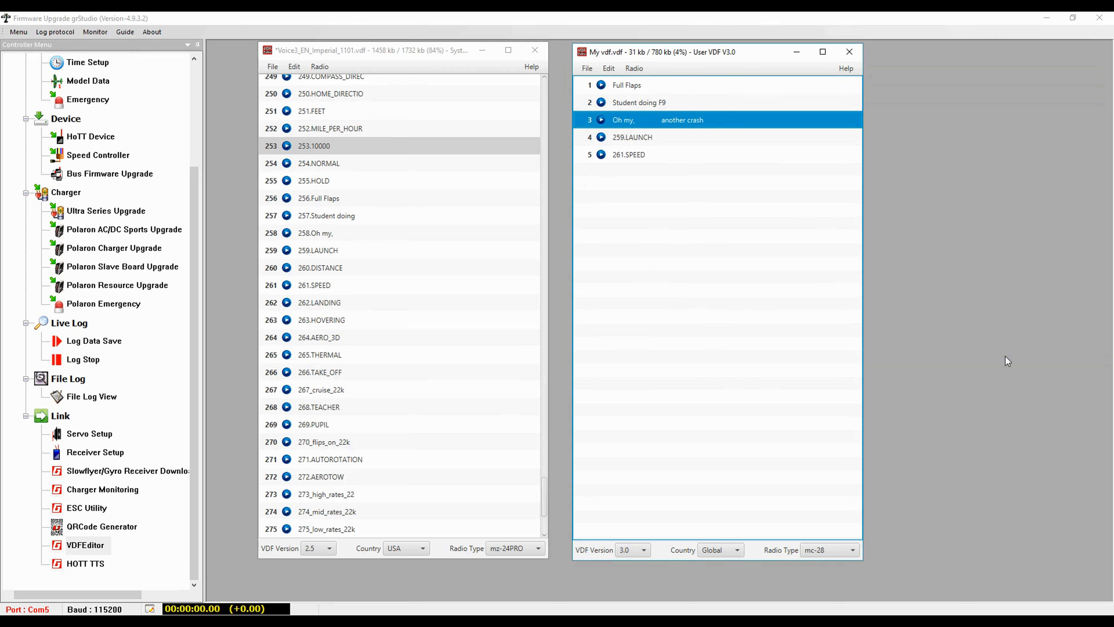